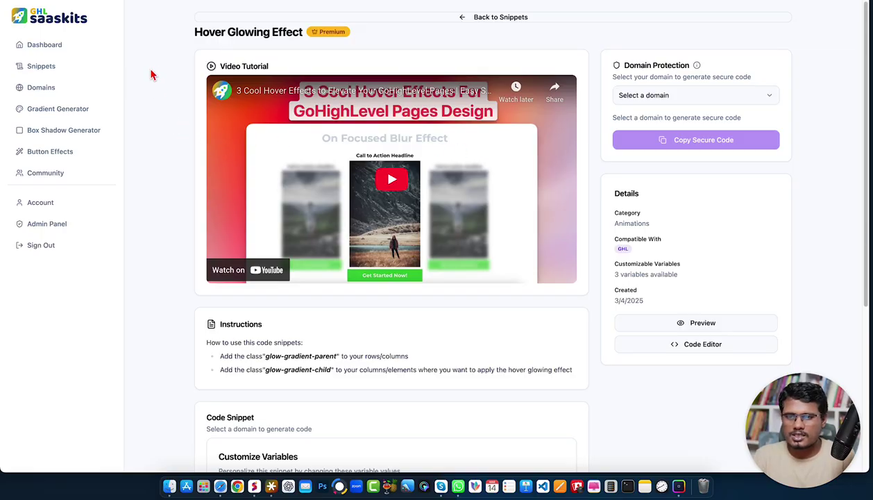
Leave the Hover Glowing Effect page and return to the account dashboard
click(59, 45)
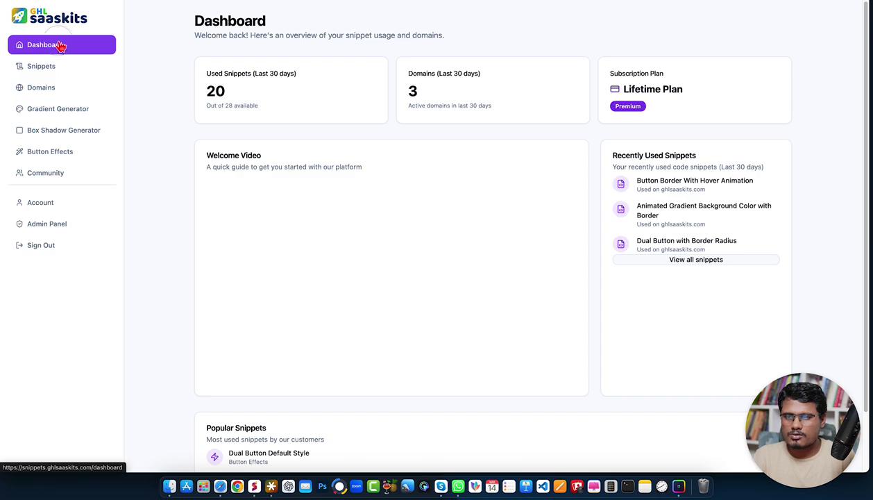
Highlight the 20 used snippets, Domains and Lifetime Plan cards, then open the Snippets library
drag(207, 74, 299, 76)
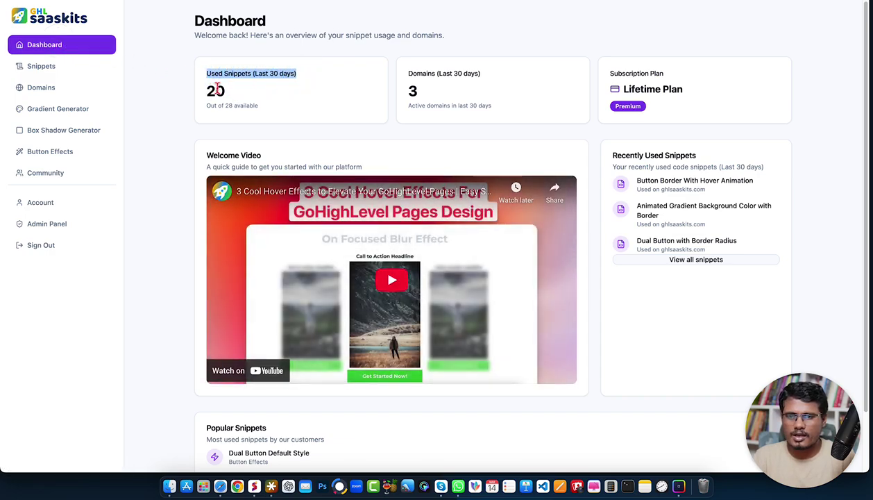
double_click(216, 91)
drag(408, 73, 489, 73)
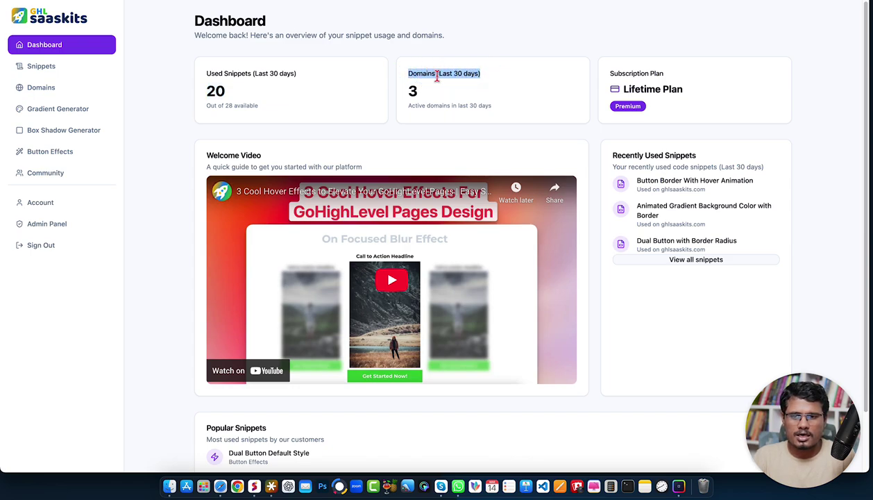
click(409, 90)
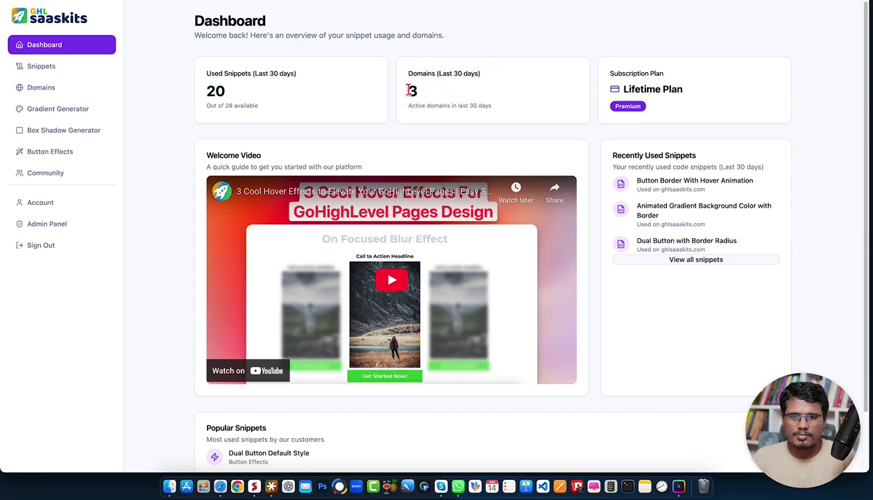
drag(607, 70, 692, 101)
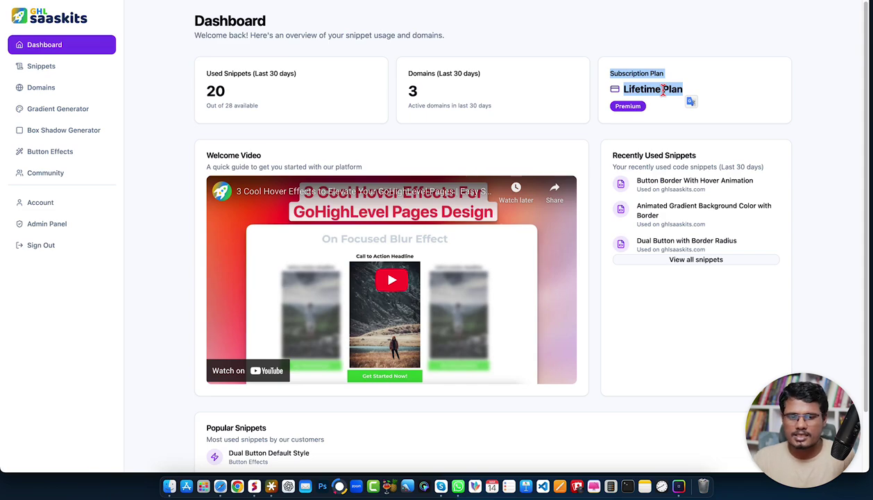
click(663, 90)
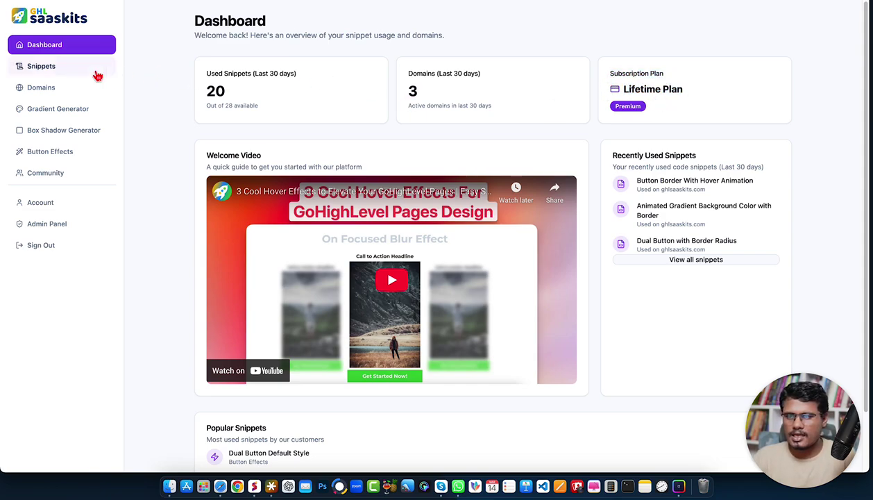
click(61, 68)
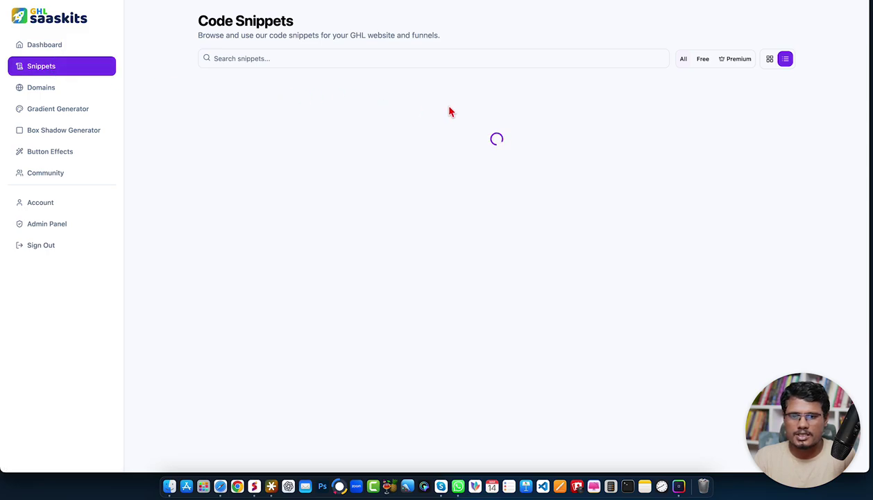
Browse the snippet list and switch to page 2, showing snippets 13–24 of 28
scroll(400, 117, down, 1)
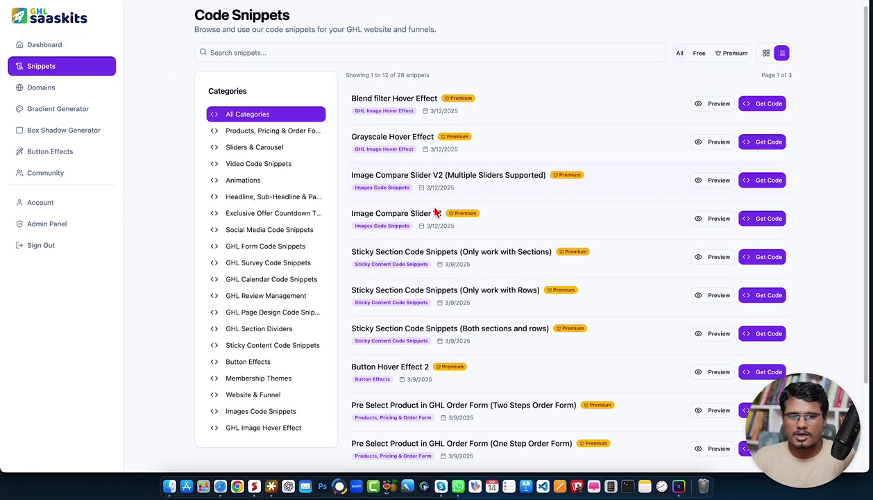
scroll(271, 121, up, 1)
scroll(248, 121, up, 1)
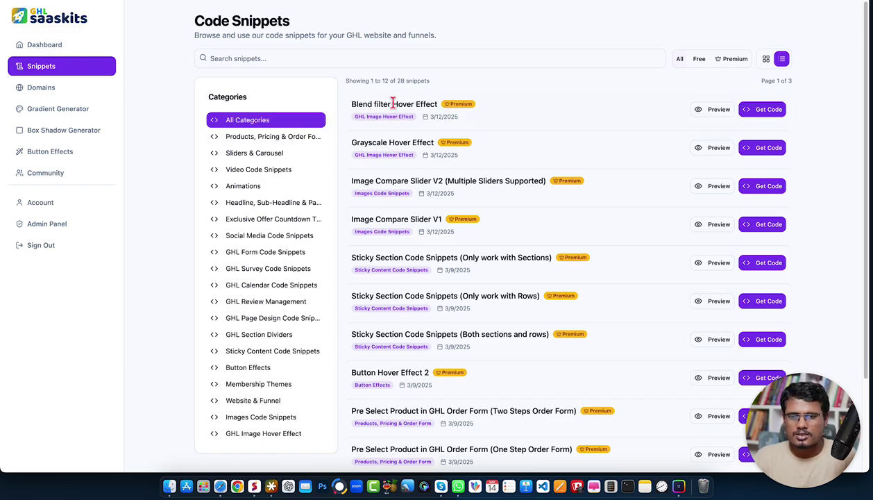
scroll(483, 203, down, 3)
scroll(484, 203, down, 5)
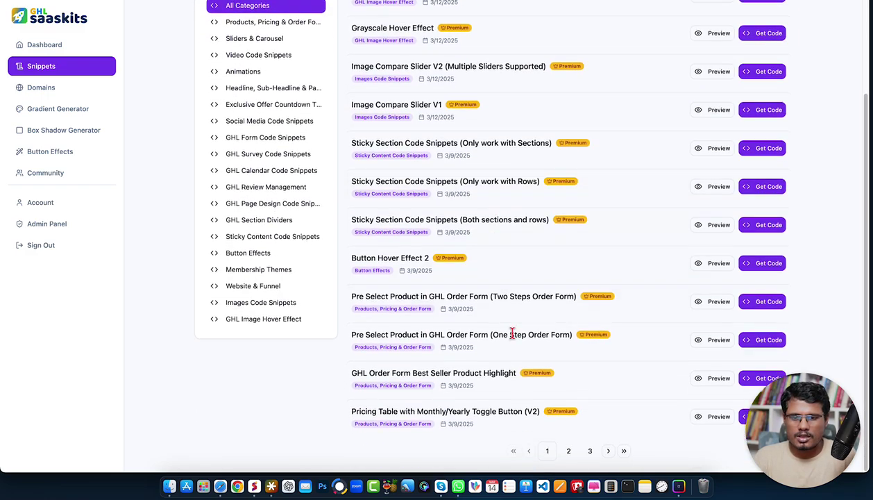
click(565, 451)
scroll(569, 430, down, 4)
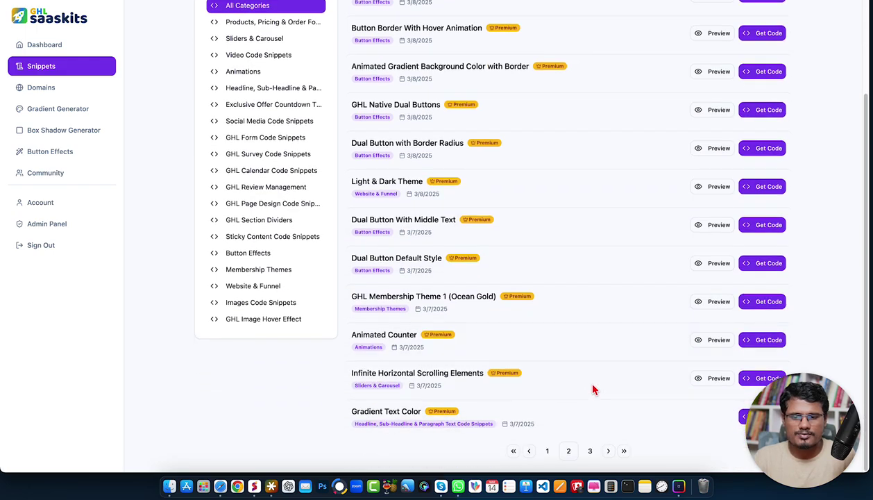
scroll(532, 311, up, 4)
Search the snippets for 'glow' and preview the Hover Glowing Effect result
click(388, 59)
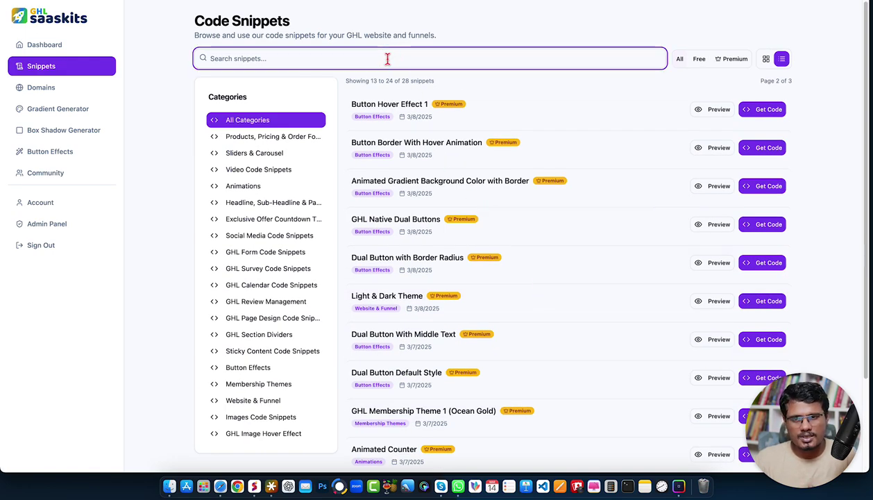
key(BackSpace)
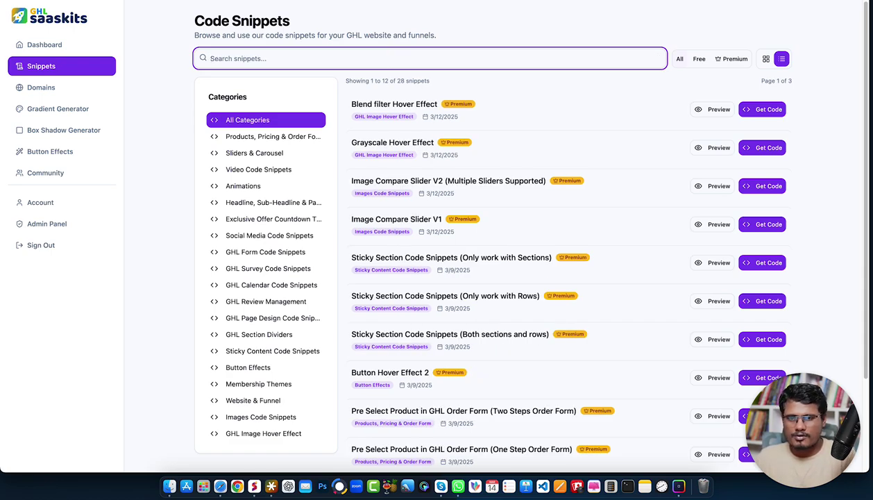
text(glow)
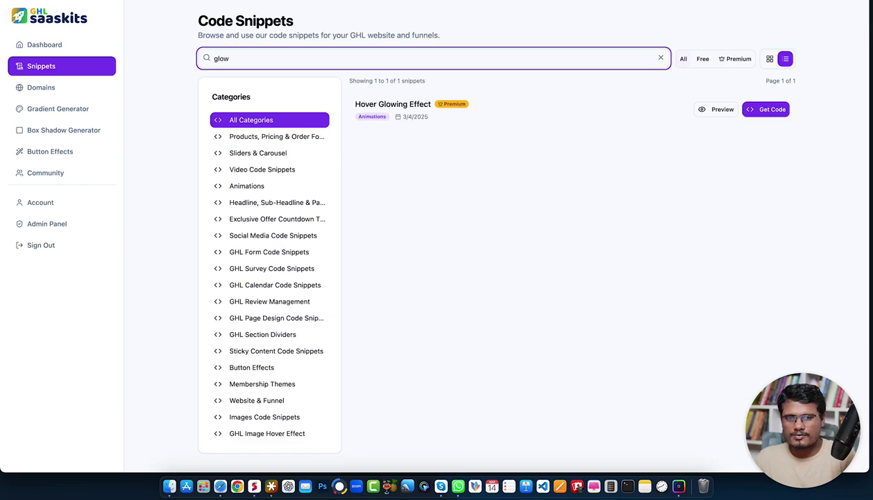
drag(212, 58, 233, 58)
drag(350, 104, 432, 105)
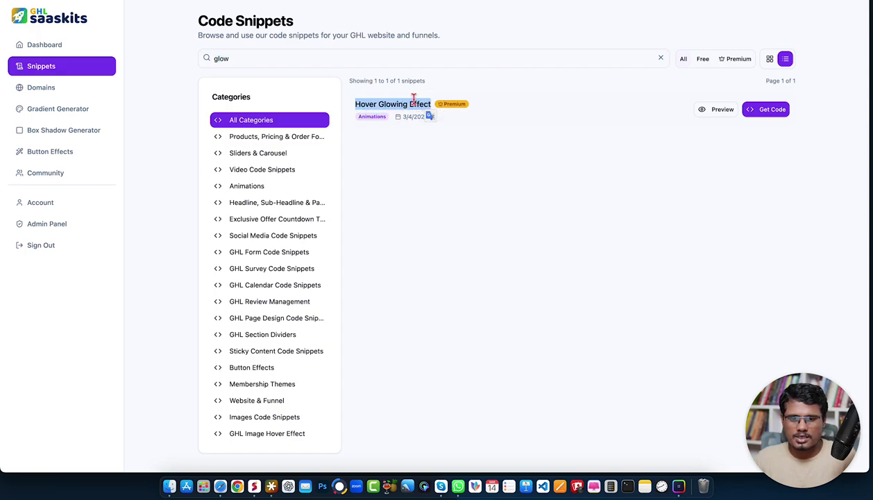
click(475, 149)
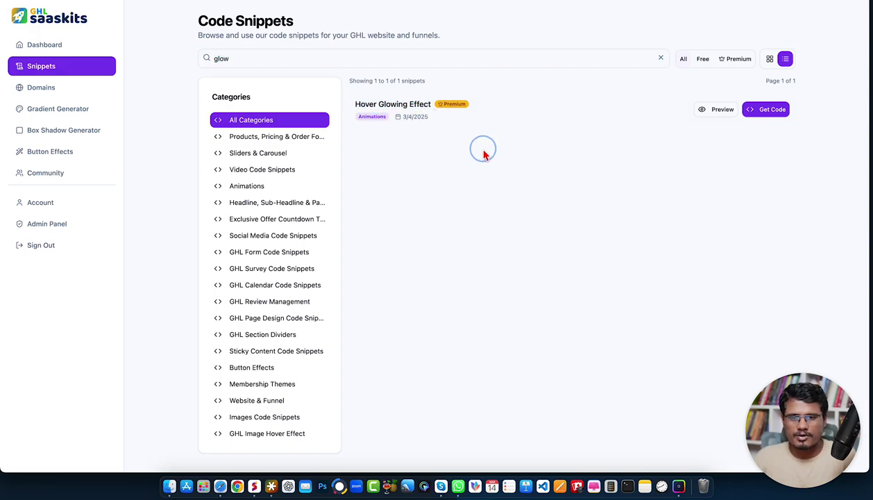
click(713, 115)
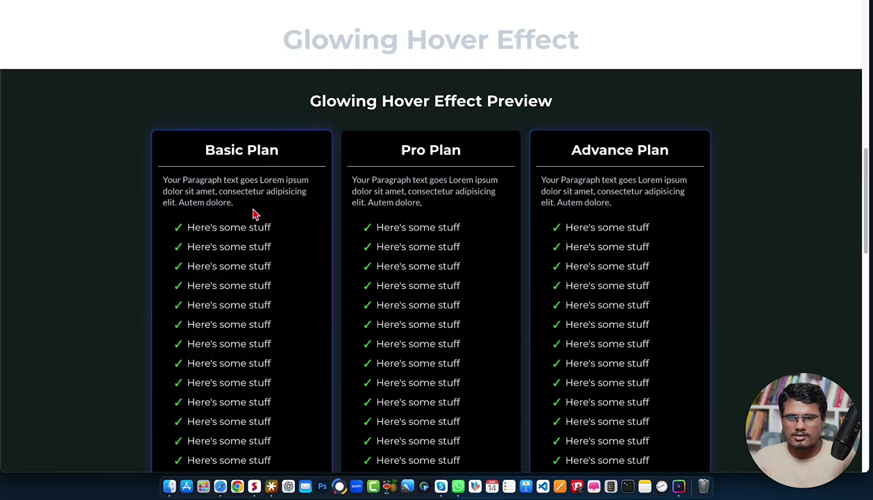
Close the Hover Glowing Effect preview to return to the 'glow'-filtered snippet list
key(super+w)
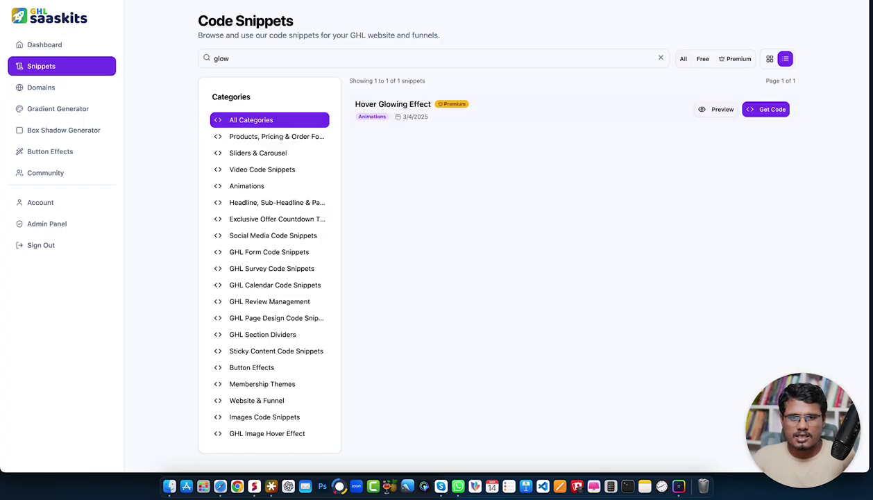
Open Get Code for Hover Glowing Effect and scroll through its Instructions section
click(772, 114)
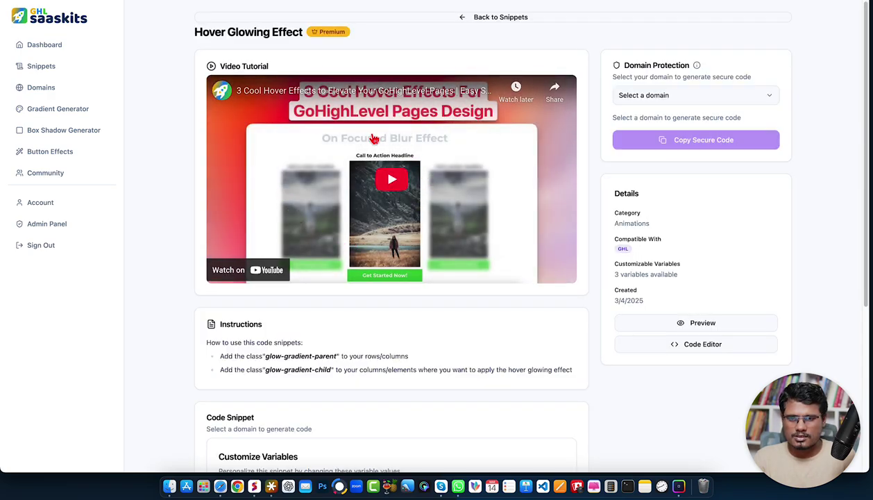
scroll(368, 154, down, 2)
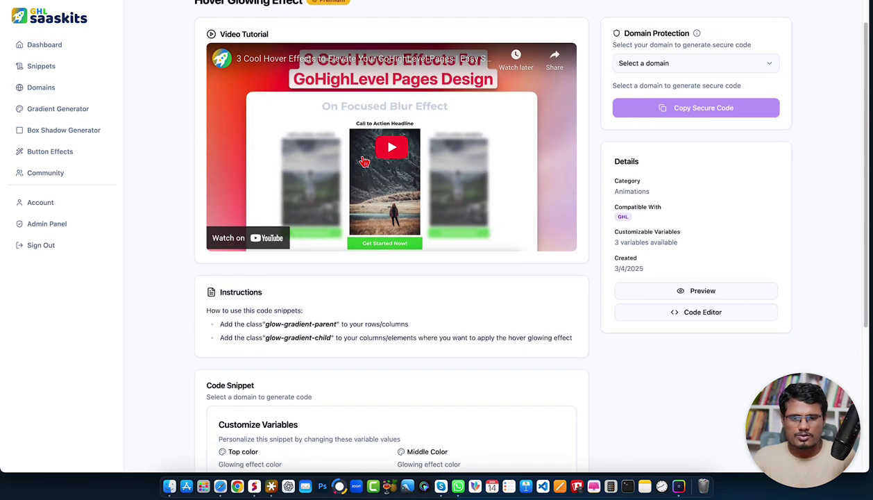
scroll(238, 317, down, 1)
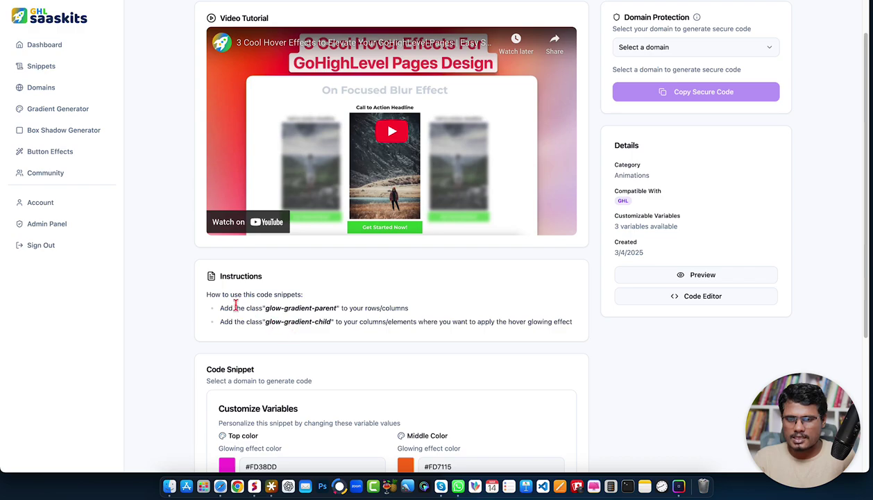
drag(219, 275, 278, 276)
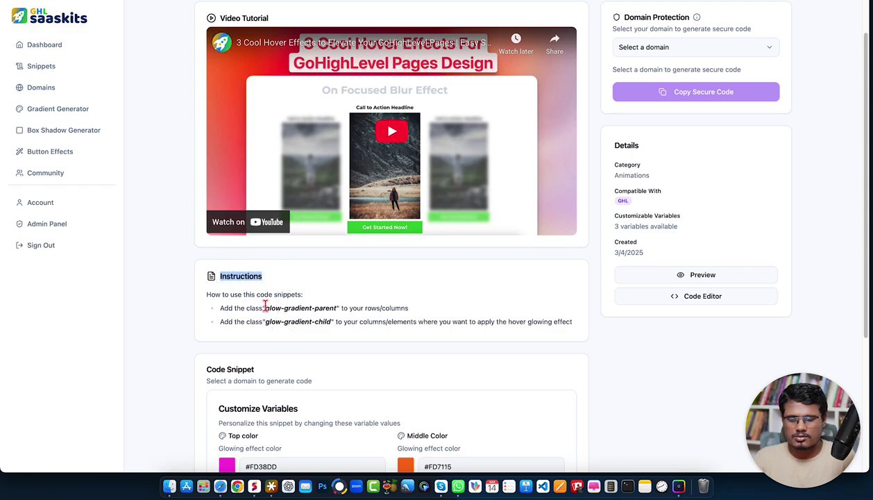
scroll(331, 316, down, 5)
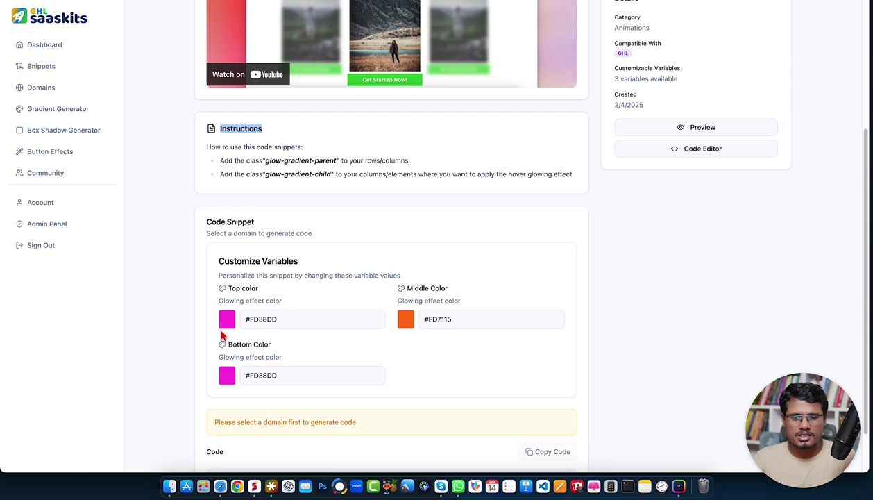
scroll(599, 154, up, 6)
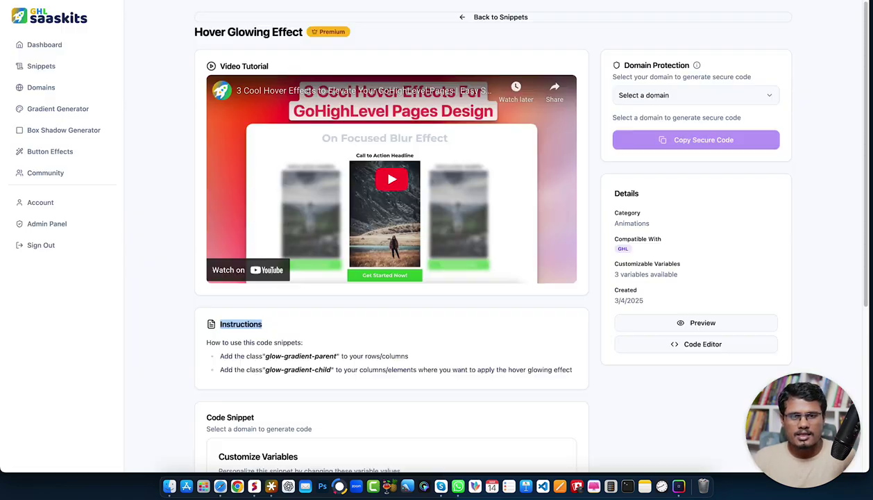
scroll(248, 316, down, 4)
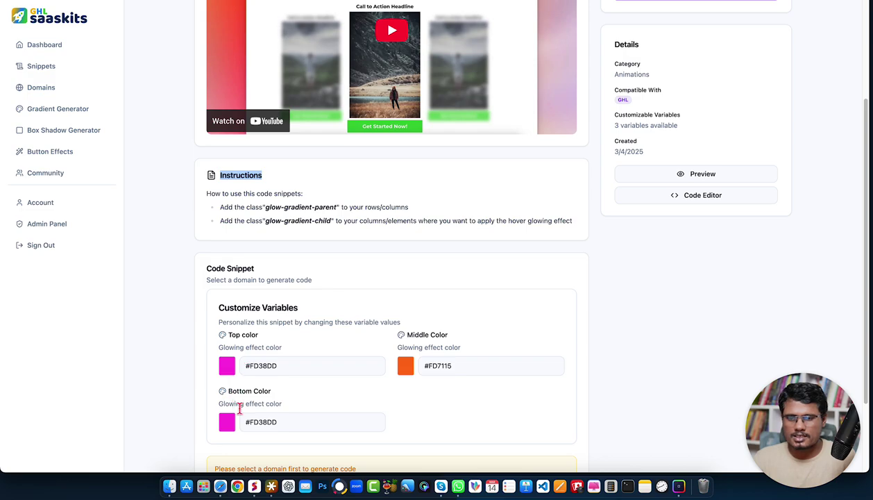
drag(225, 337, 275, 340)
double_click(438, 335)
click(232, 390)
scroll(363, 312, up, 1)
scroll(363, 316, up, 1)
drag(265, 262, 337, 261)
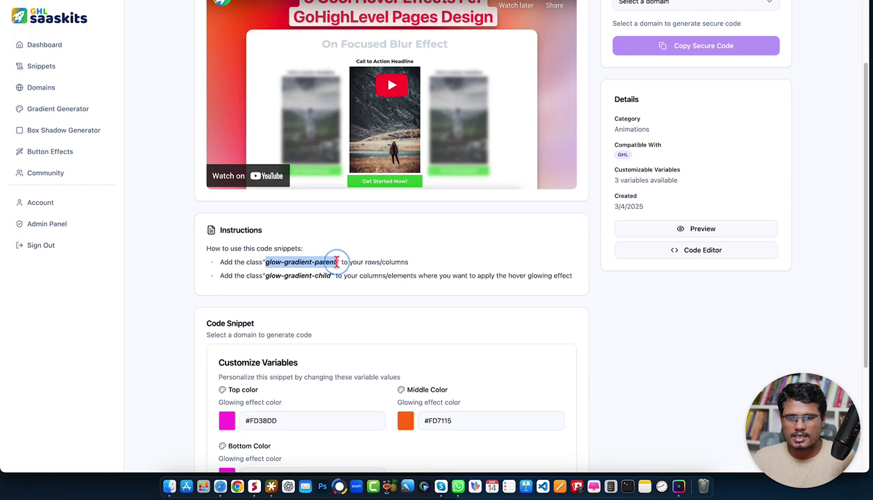
click(263, 275)
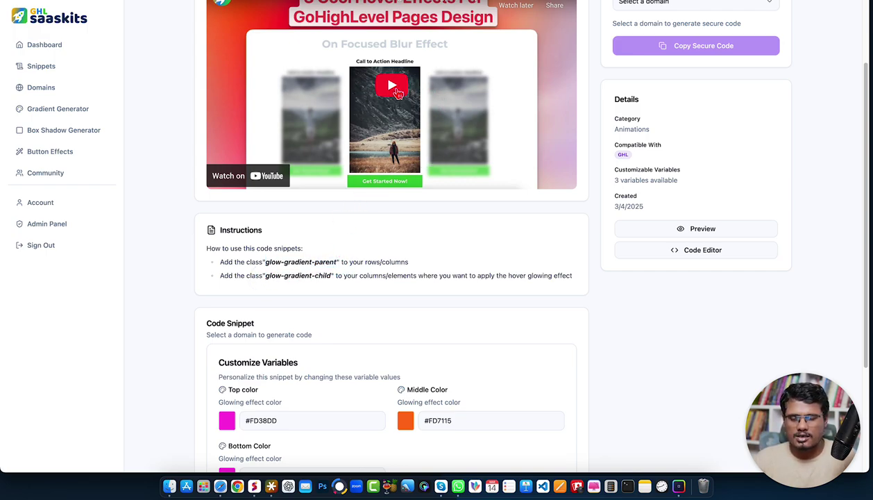
scroll(392, 93, up, 3)
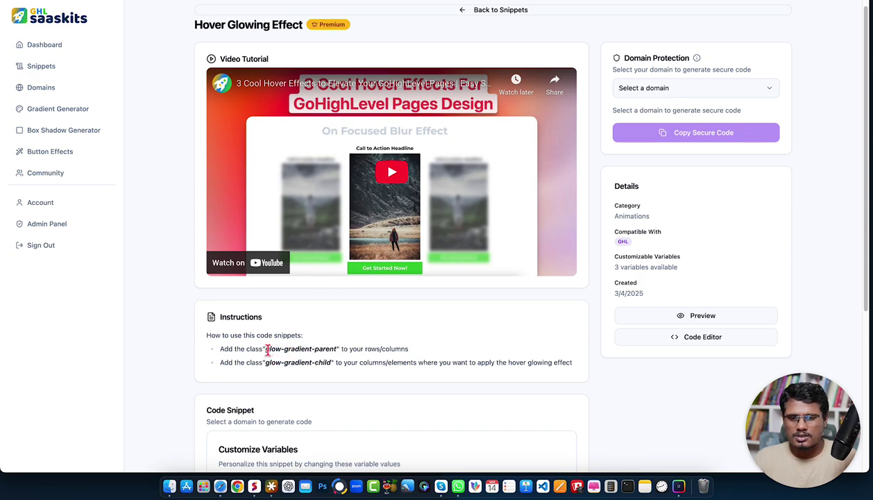
drag(264, 349, 338, 349)
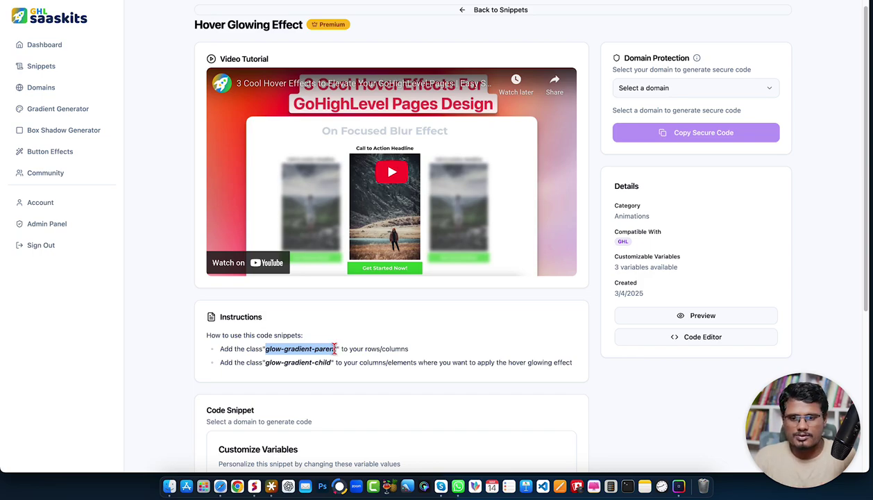
click(281, 352)
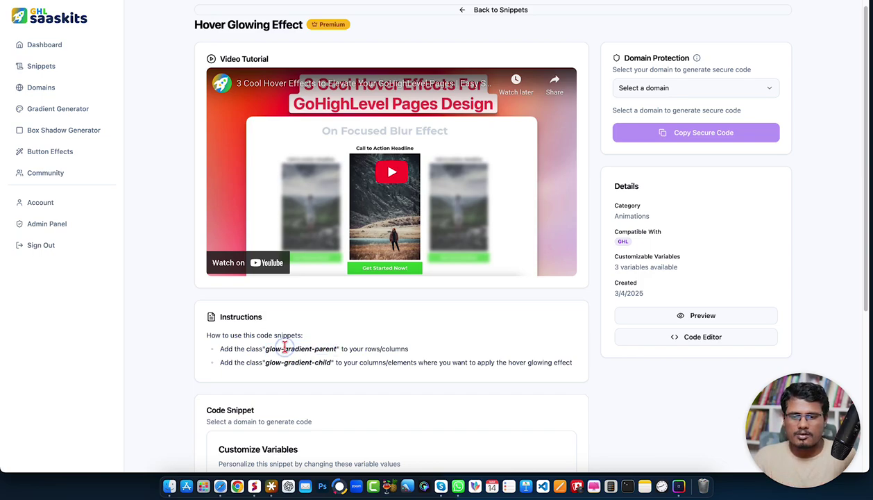
drag(264, 349, 330, 349)
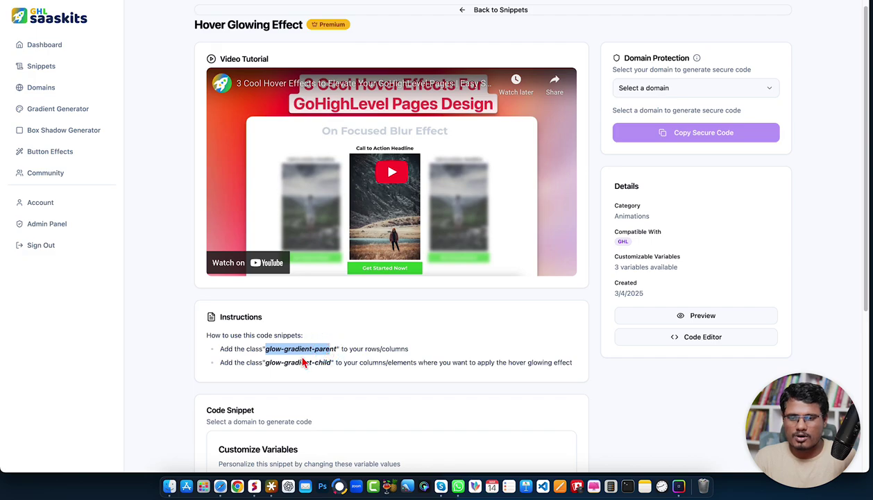
click(291, 352)
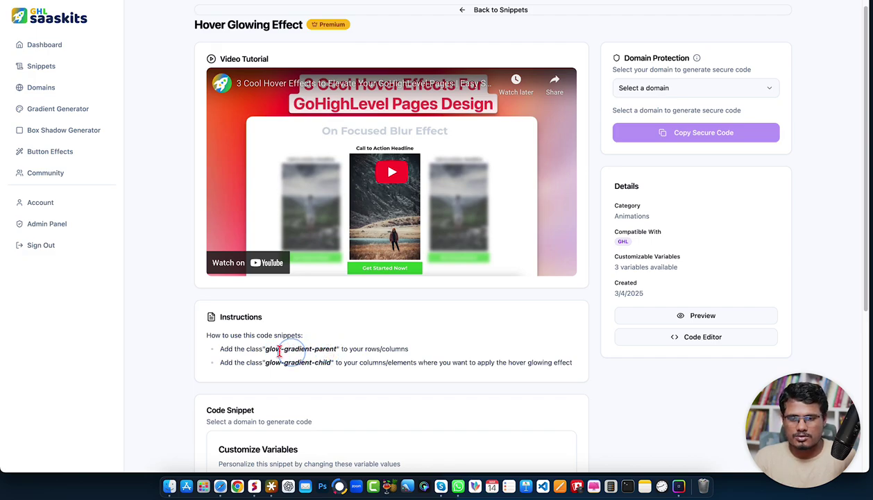
drag(264, 348, 337, 349)
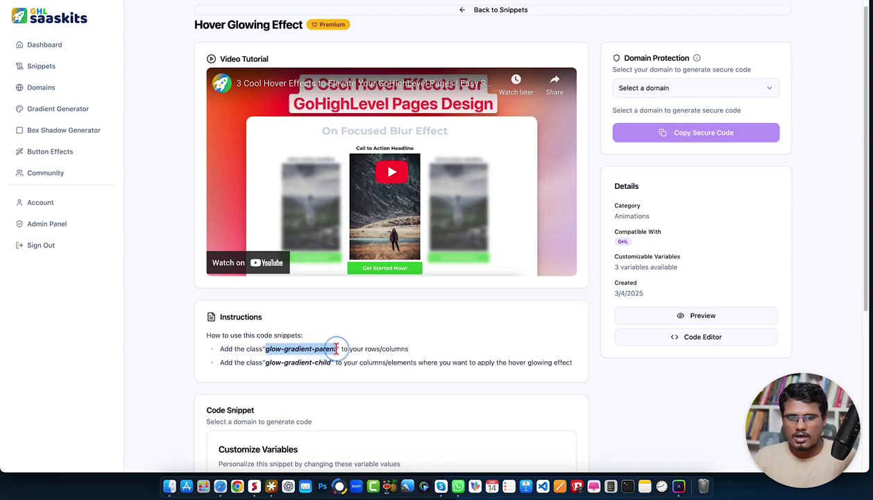
click(267, 362)
drag(265, 362, 330, 362)
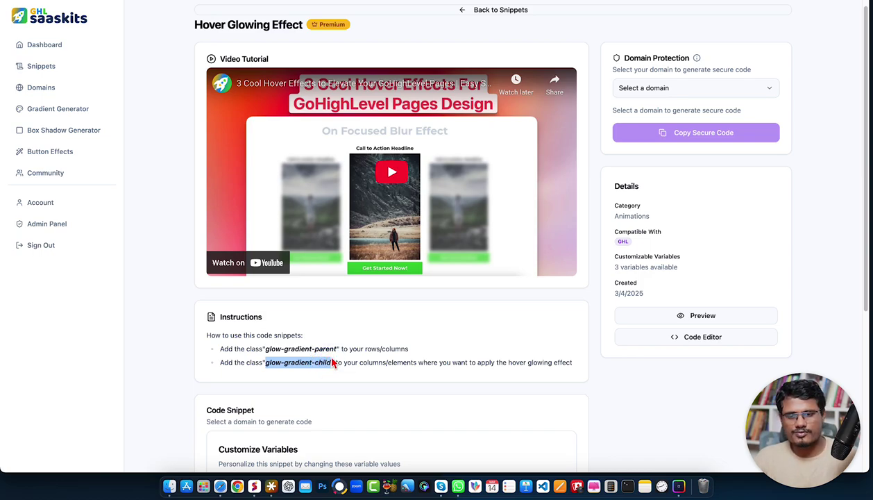
scroll(340, 354, down, 3)
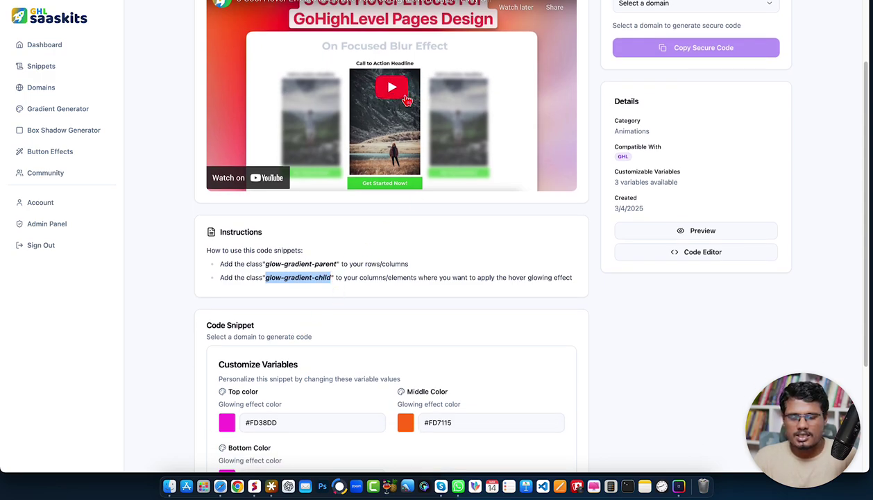
click(350, 275)
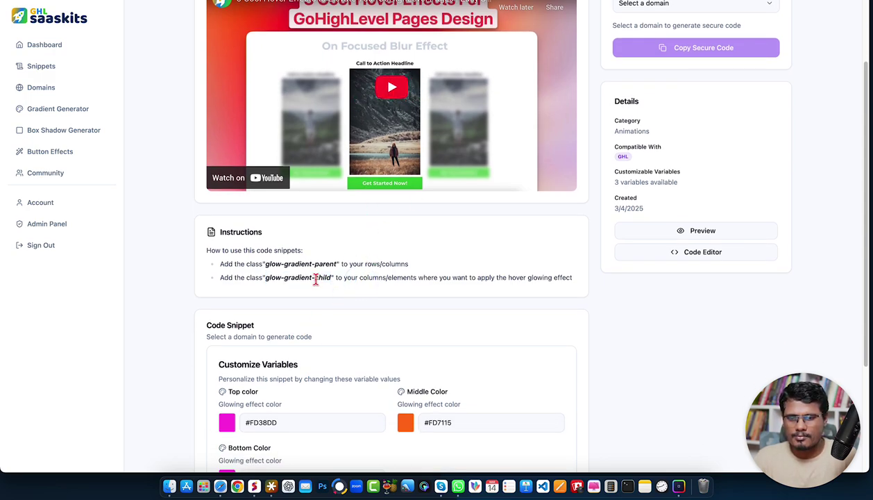
scroll(326, 270, down, 1)
scroll(329, 268, down, 2)
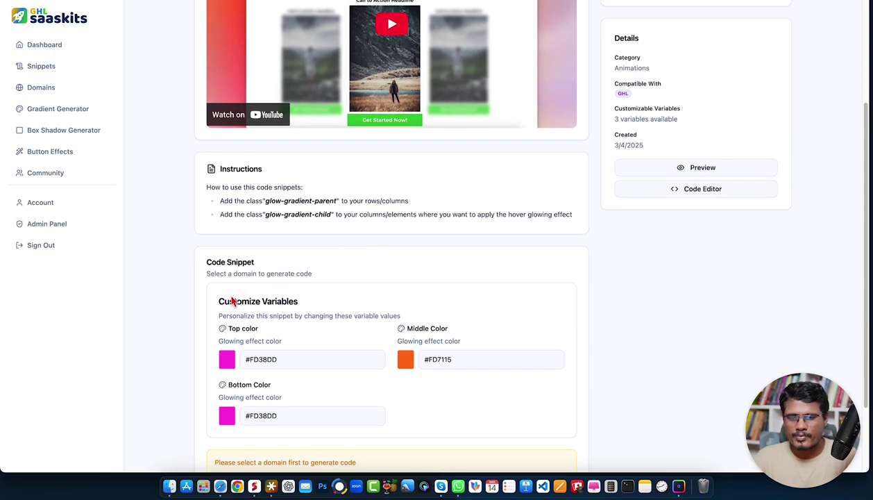
scroll(479, 344, up, 1)
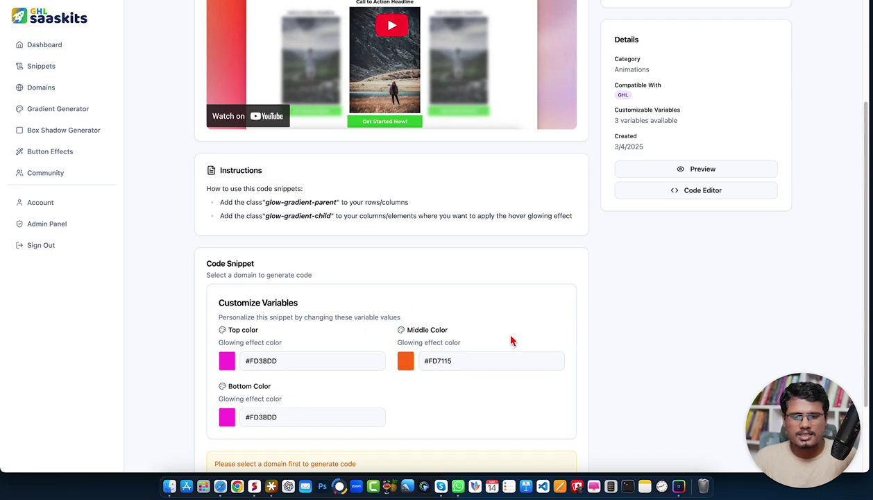
scroll(510, 340, up, 5)
Choose ghlsaaskits.com as the protected domain and review the generated secure code
click(661, 98)
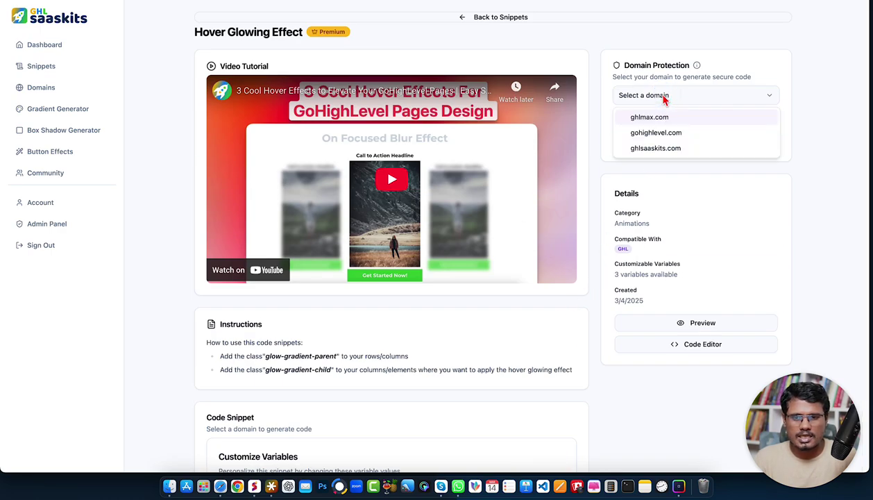
click(658, 150)
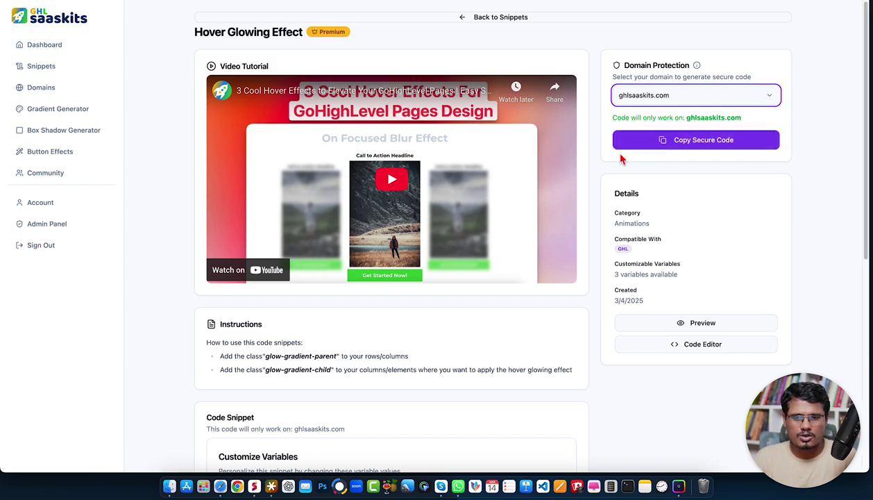
scroll(545, 238, down, 1)
scroll(630, 197, up, 1)
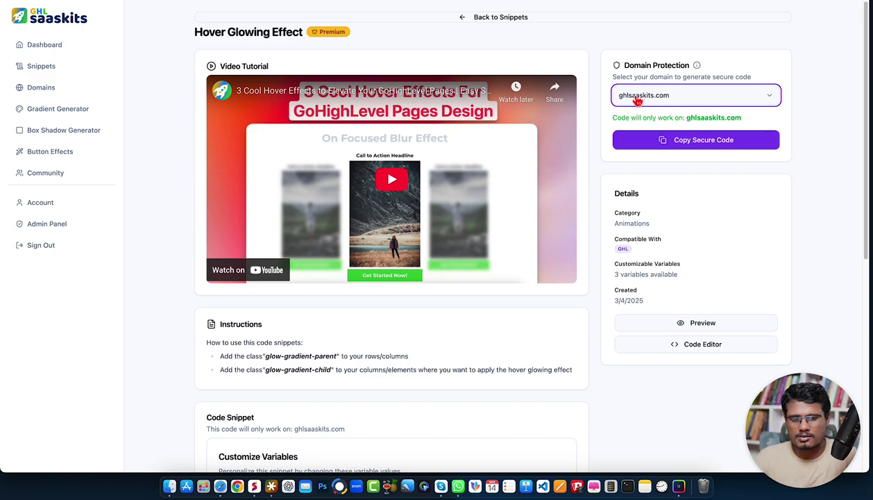
scroll(486, 194, down, 6)
scroll(521, 234, up, 6)
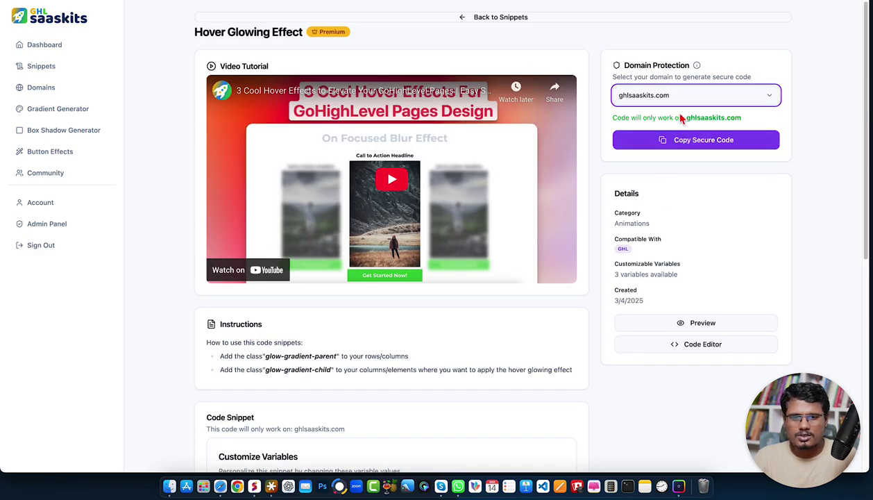
scroll(431, 249, down, 6)
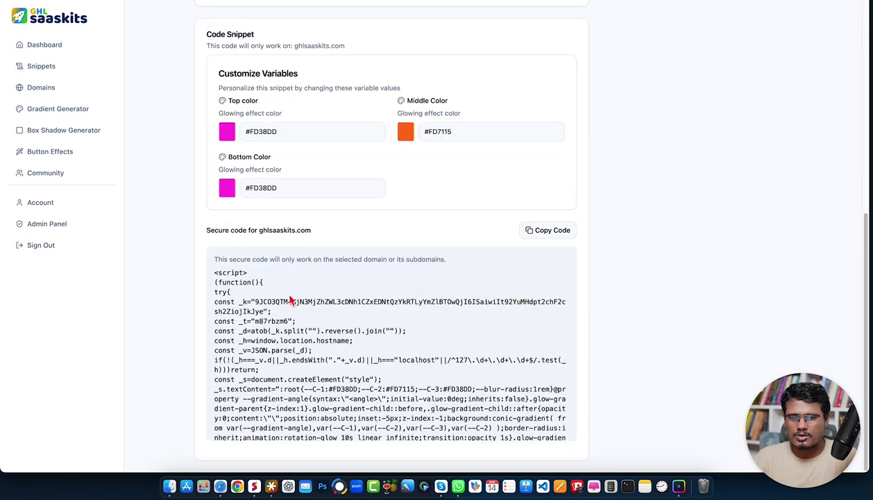
Copy the ghlsaaskits.com secure code to the clipboard and scroll back to the top
click(544, 233)
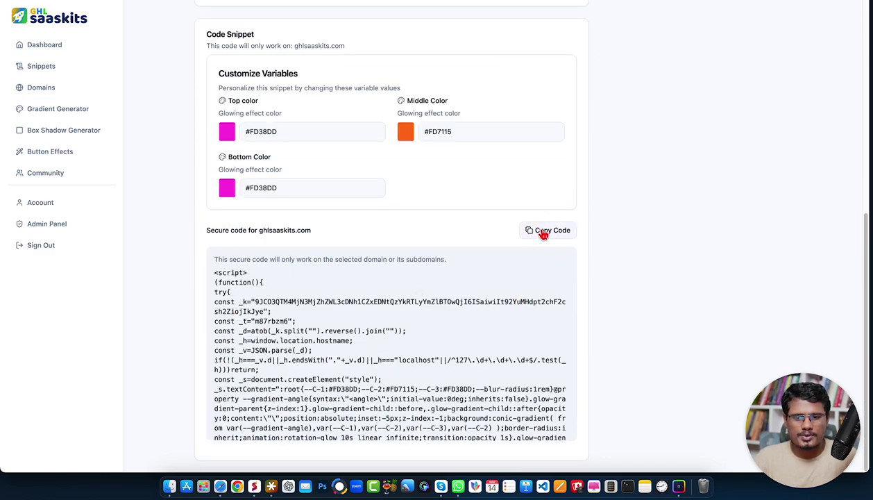
scroll(637, 251, up, 6)
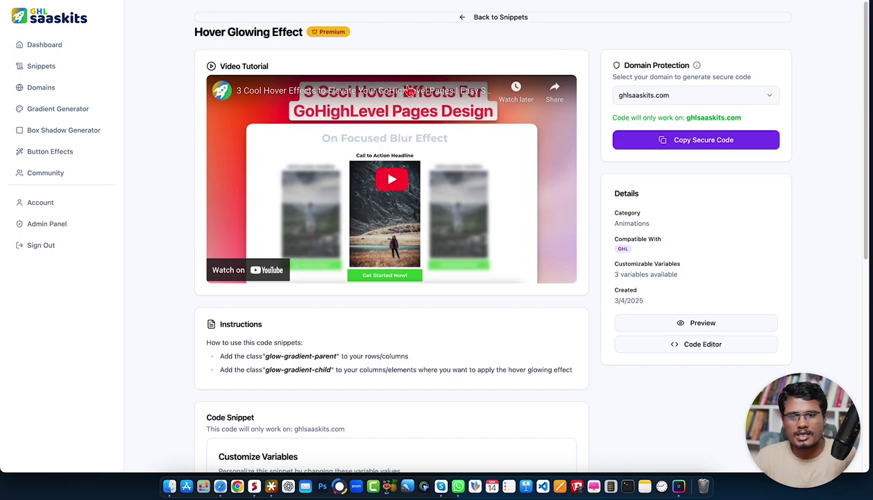
scroll(399, 90, down, 10)
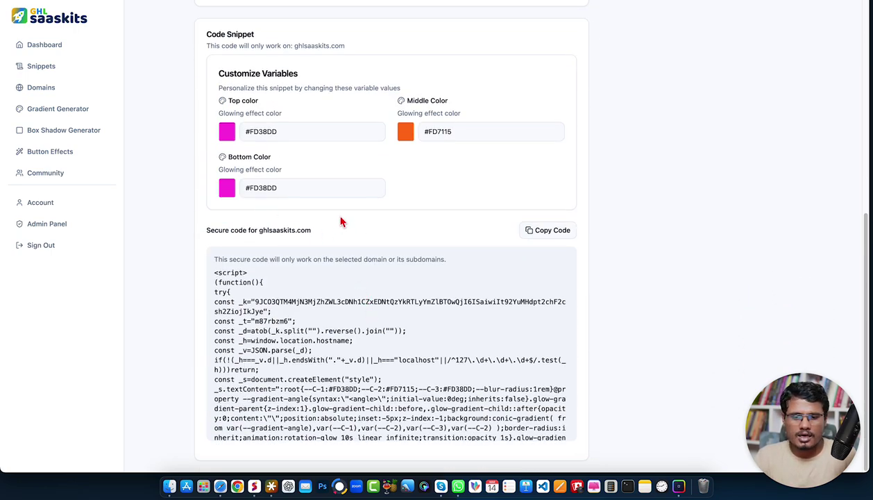
scroll(369, 224, up, 8)
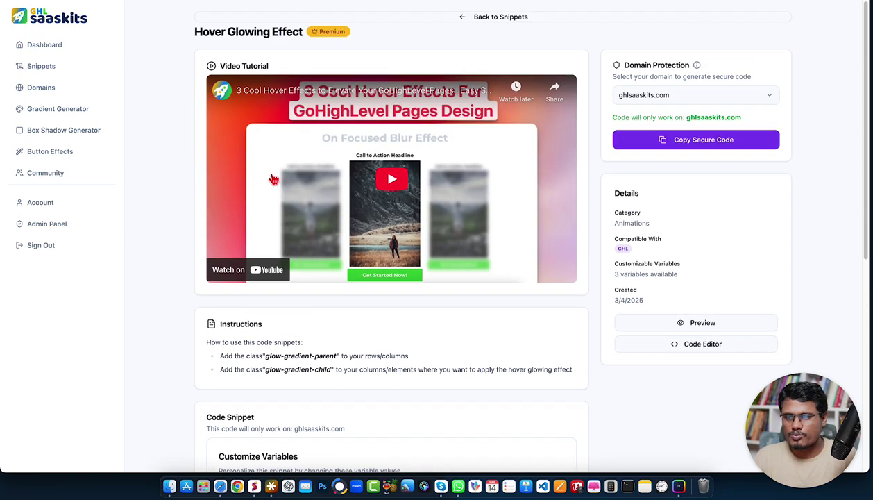
Open Domain Management, view the Add Domain dialog, then cancel without adding a domain
click(43, 66)
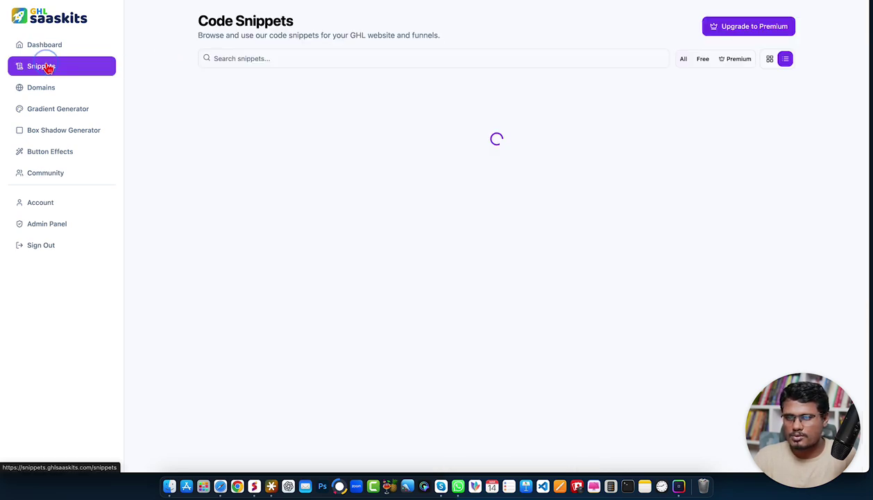
click(60, 94)
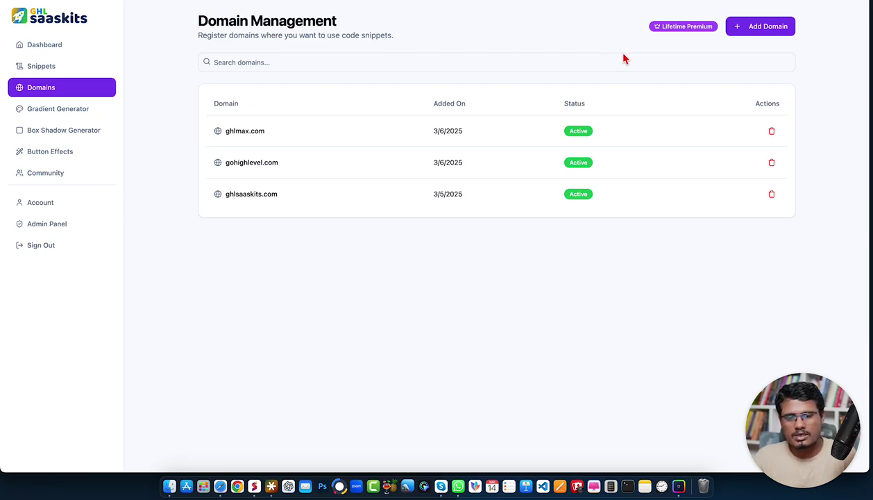
click(751, 28)
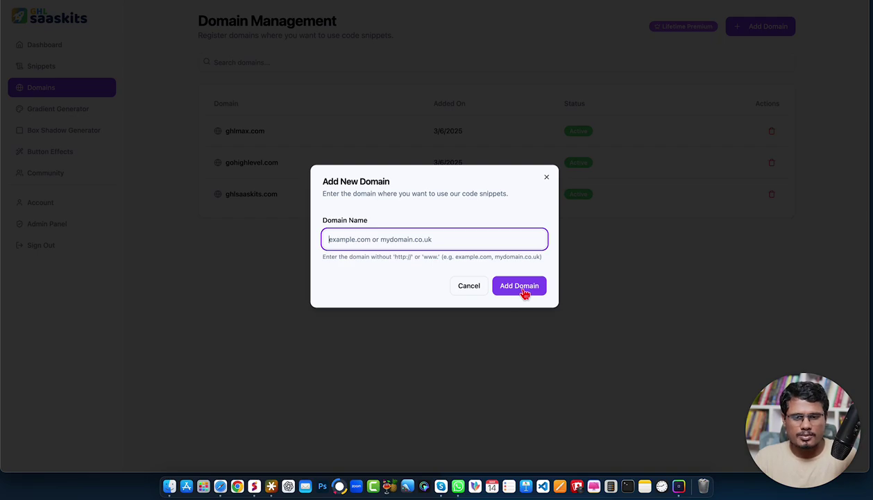
click(470, 289)
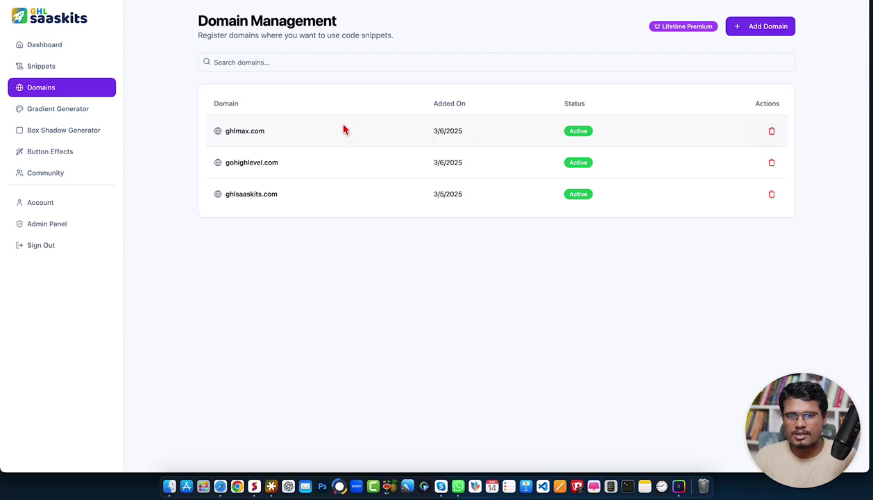
click(68, 114)
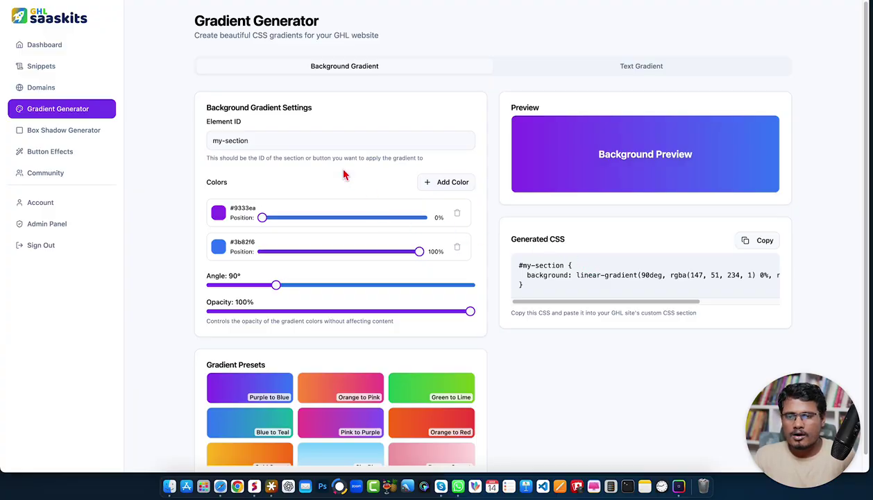
scroll(322, 313, down, 1)
scroll(385, 400, down, 3)
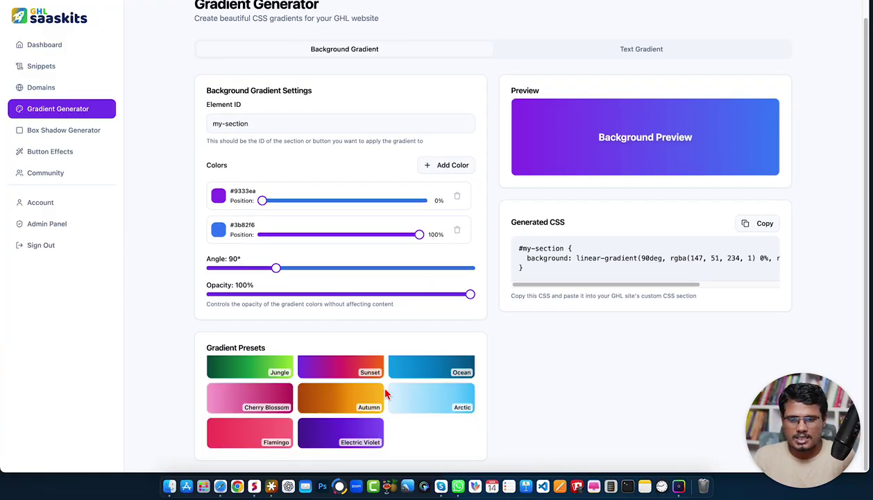
scroll(336, 391, up, 3)
Try the Orange to Pink, Green to Lime, Orange to Red and Pink to Purple presets
click(358, 378)
click(429, 370)
click(429, 406)
click(315, 414)
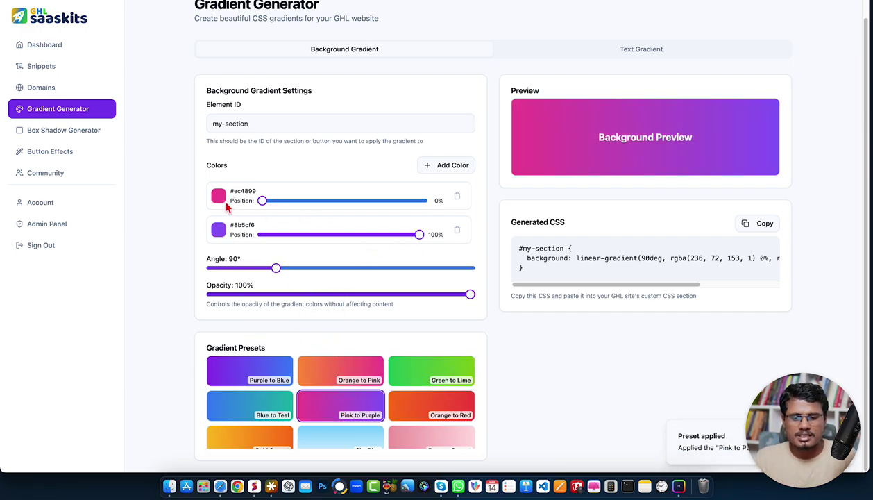
Set the gradient colours to #F26DB0 and #6326F0 with 20% opacity
click(219, 198)
mouse_move(310, 164)
mouse_down()
mouse_move(303, 145)
mouse_move(271, 145)
mouse_up()
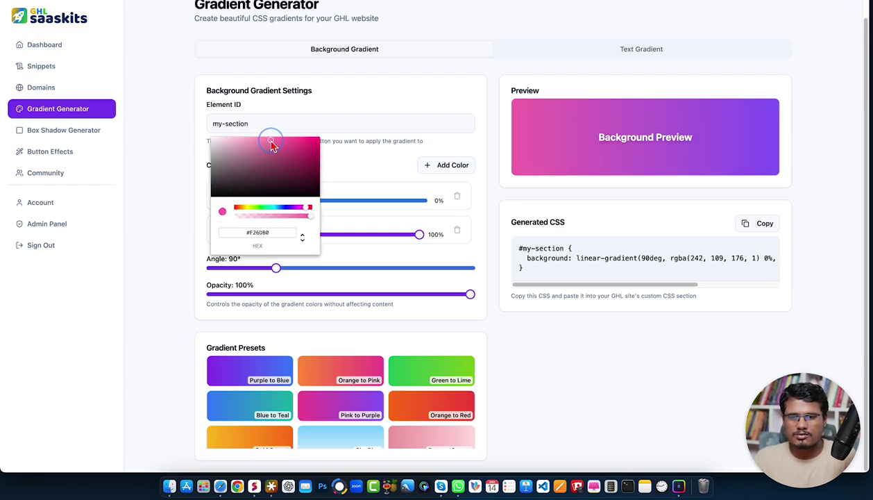
click(373, 163)
click(218, 232)
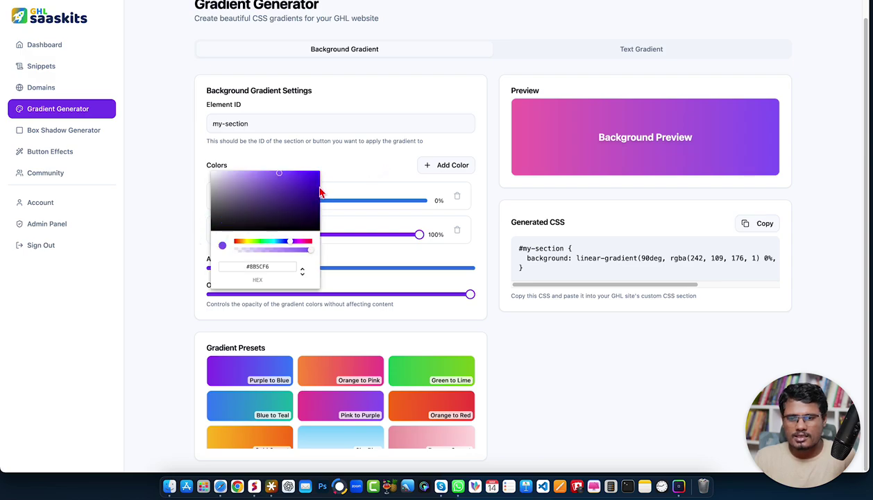
click(303, 174)
click(351, 198)
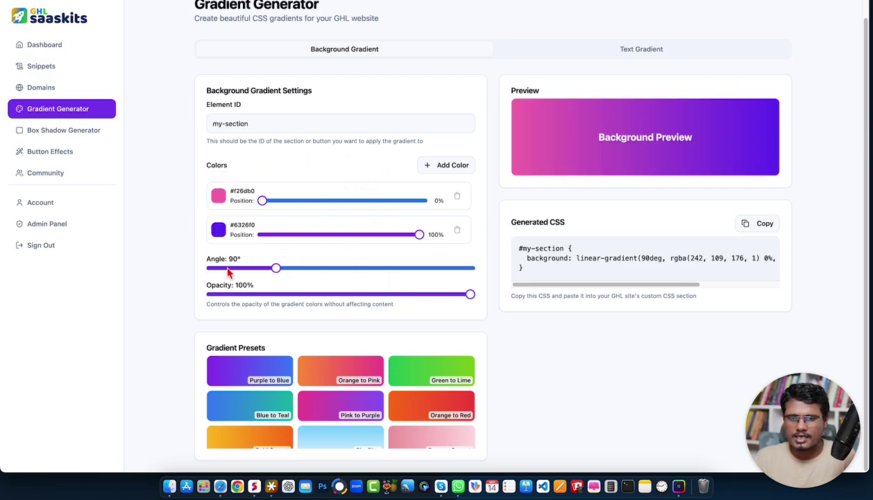
drag(202, 256, 241, 262)
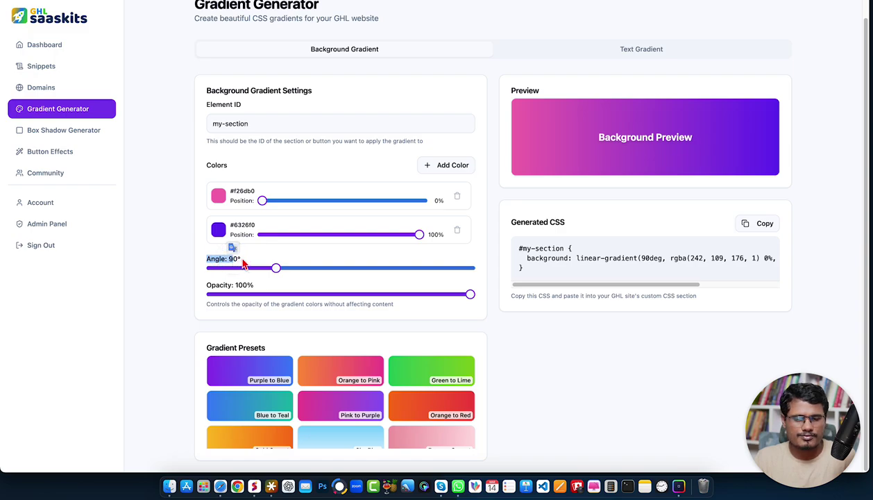
drag(470, 295, 265, 300)
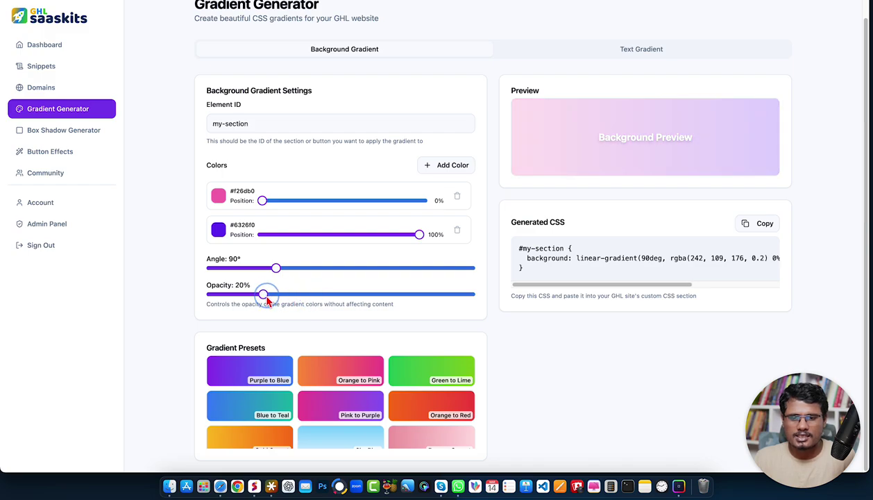
Point out the my-section ID and its CSS, then switch to the Text Gradient tab (#9333ea to #3b82f6)
click(255, 120)
drag(255, 120, 197, 119)
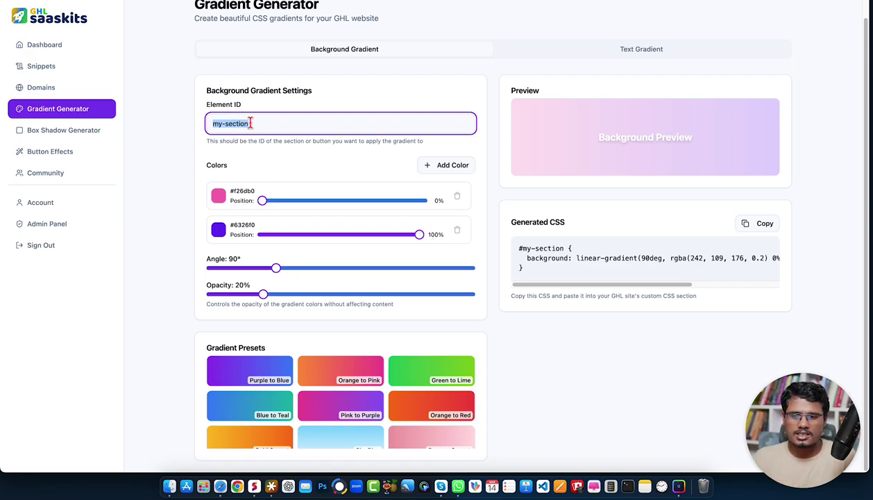
mouse_move(530, 283)
mouse_down()
mouse_move(655, 286)
mouse_move(522, 283)
mouse_up()
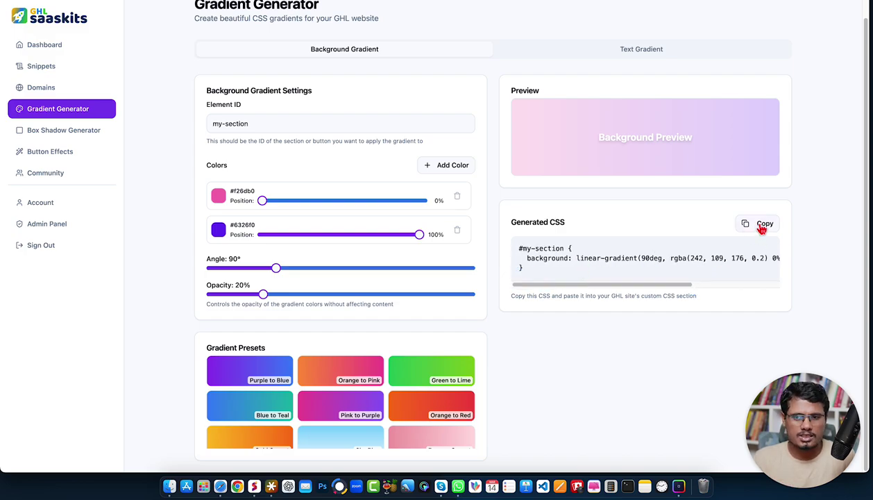
click(640, 52)
drag(571, 155, 721, 141)
Try the Sunset, Cherry Blossom, Electric Violet and Ocean presets, ending on Sunset
click(595, 163)
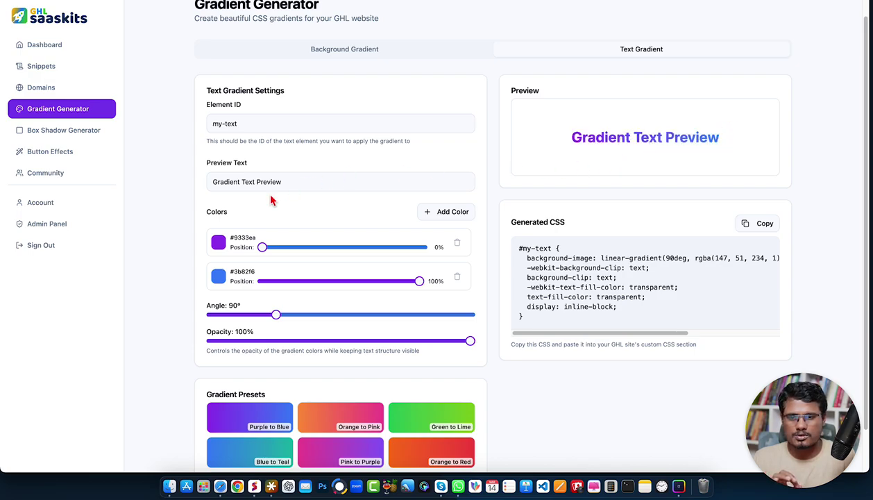
scroll(292, 343, down, 2)
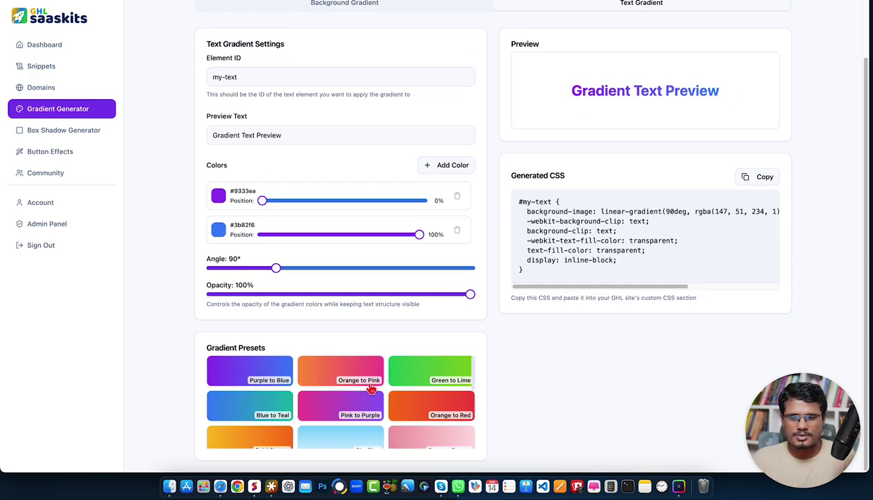
scroll(371, 387, down, 3)
click(340, 408)
scroll(256, 420, down, 1)
click(257, 429)
click(340, 430)
click(426, 405)
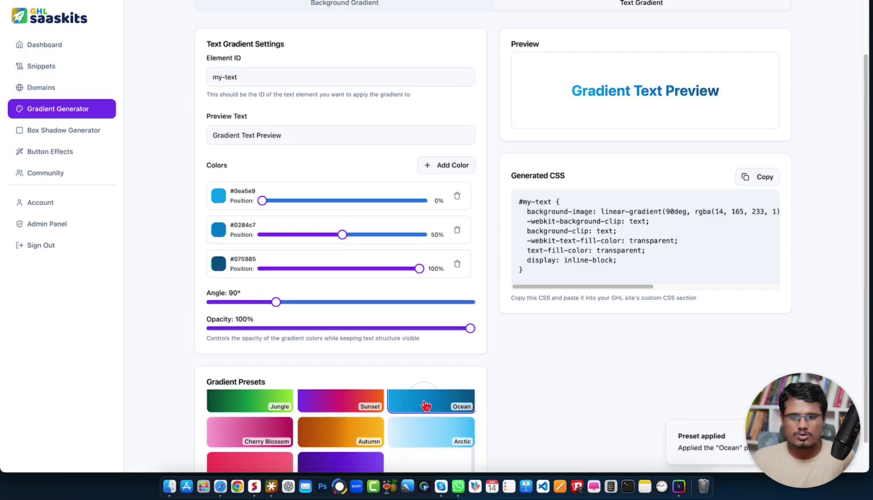
click(321, 403)
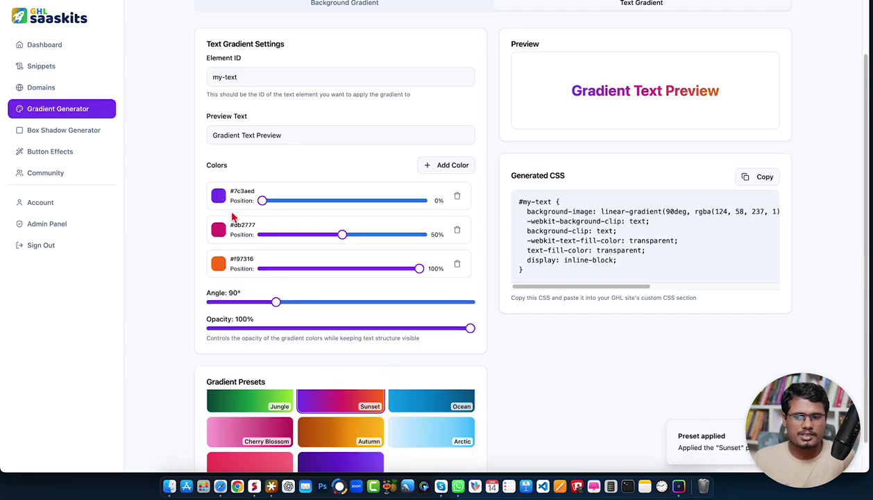
Try a lower text gradient opacity and review the my-text Element ID, preview and CSS
drag(470, 328, 491, 328)
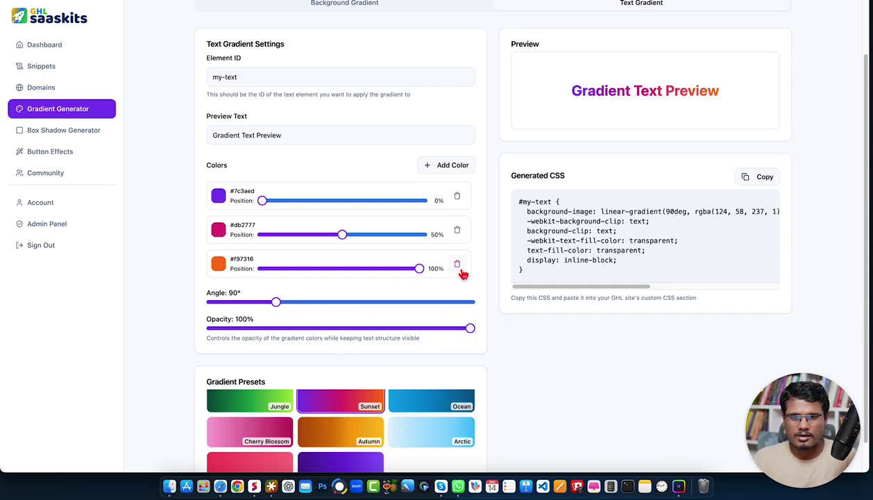
scroll(449, 255, up, 2)
click(261, 142)
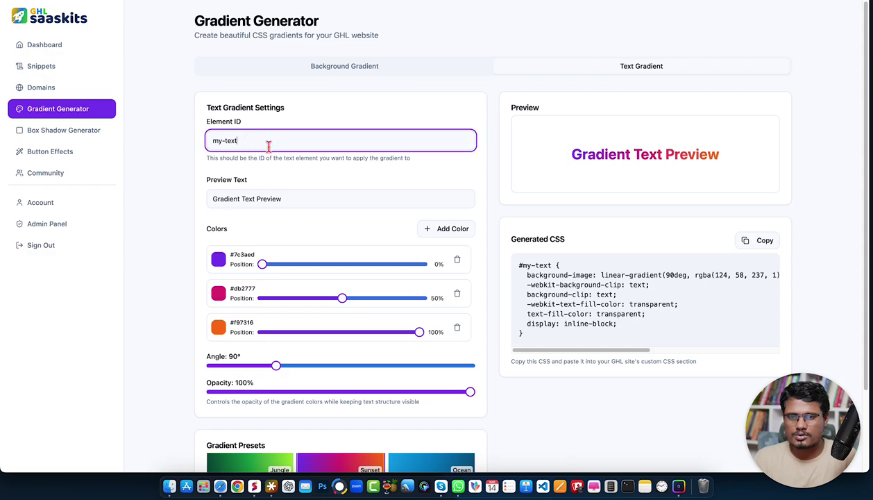
drag(562, 154, 722, 155)
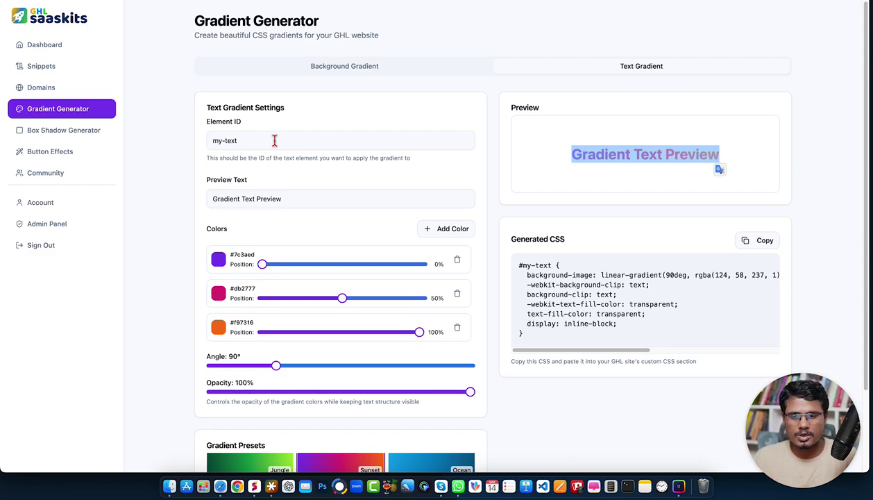
click(640, 138)
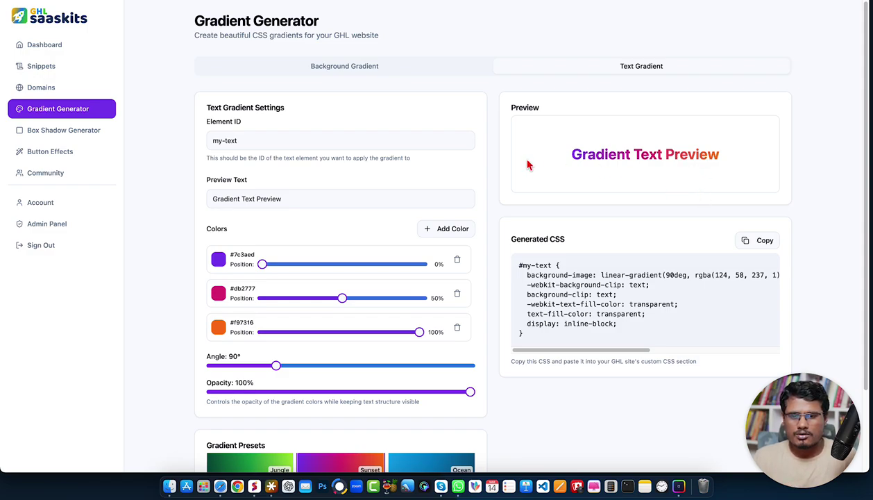
drag(251, 138, 187, 139)
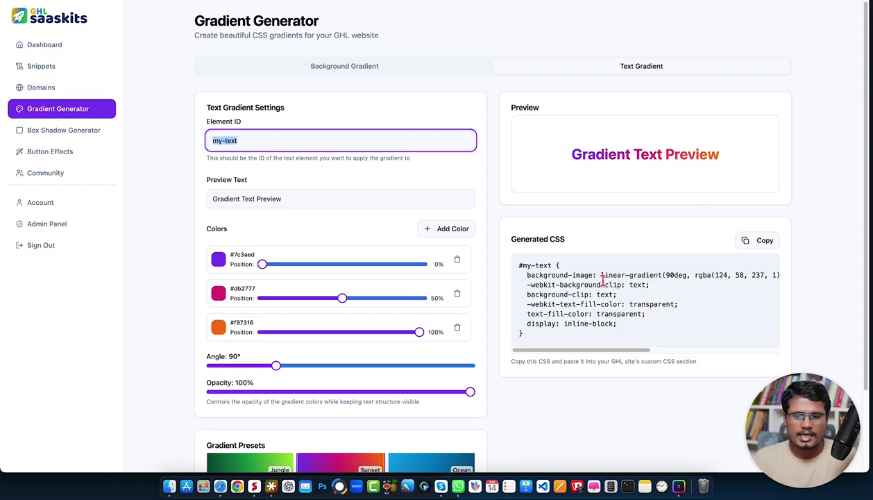
mouse_move(577, 350)
mouse_down()
mouse_move(627, 350)
mouse_move(562, 349)
mouse_up()
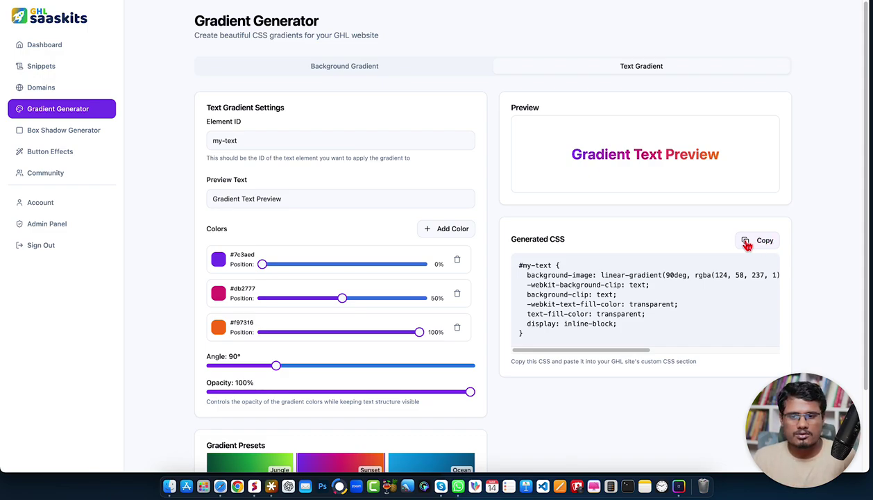
Open the Box Shadow Generator with its default 0px 4px 8px 0px rgba(0, 0, 0, 0.1) shadow
click(95, 137)
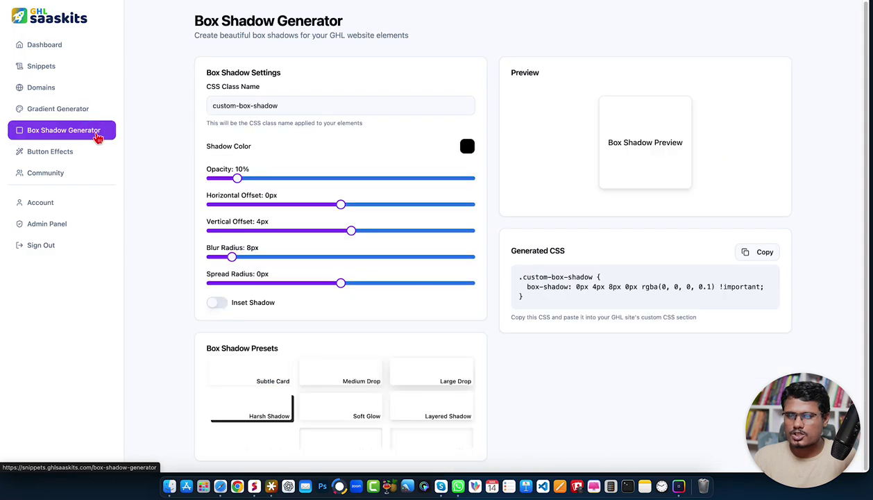
drag(185, 26, 357, 20)
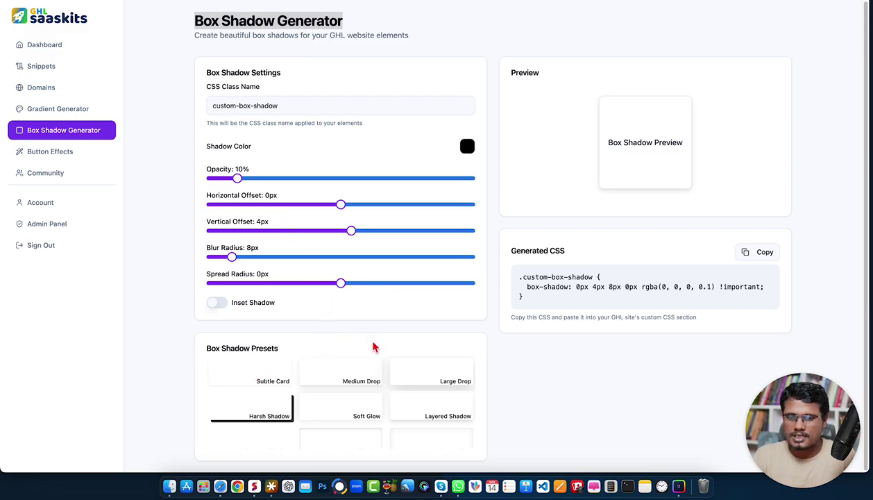
scroll(532, 390, down, 1)
click(253, 375)
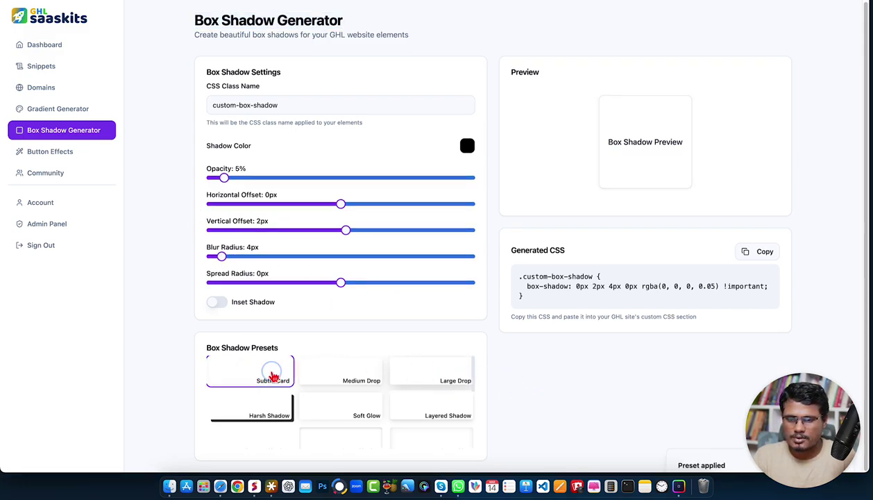
click(356, 372)
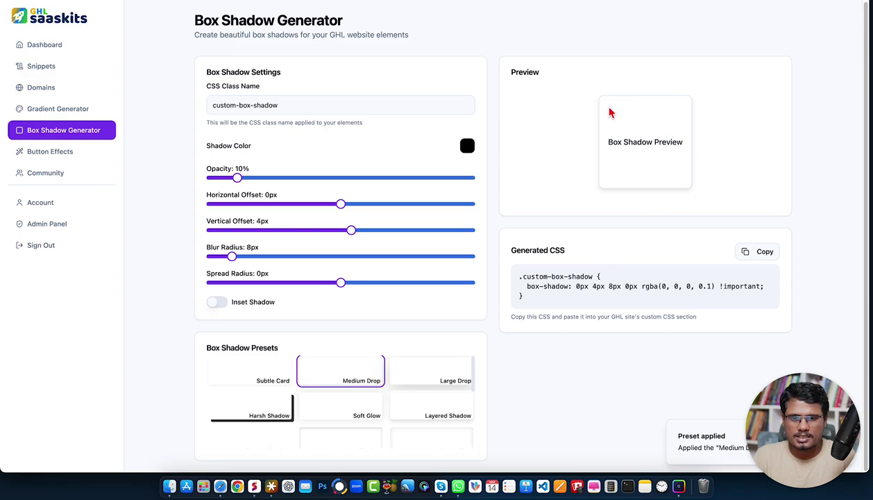
click(433, 378)
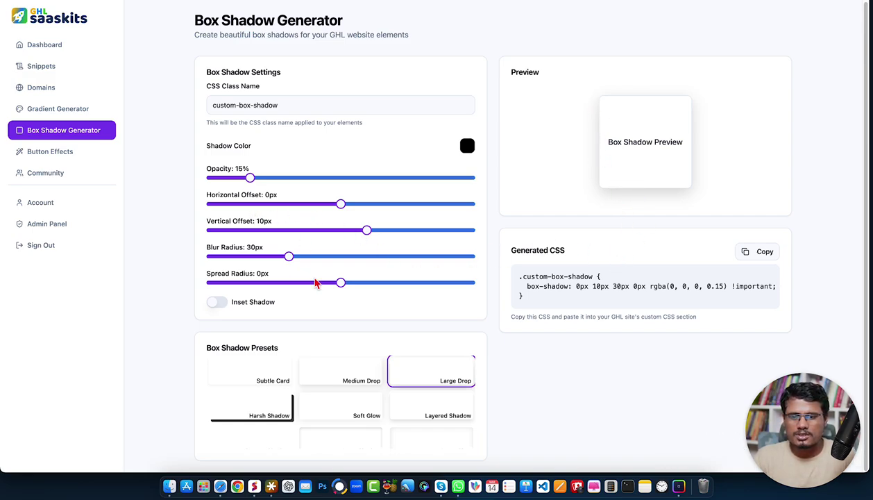
click(361, 415)
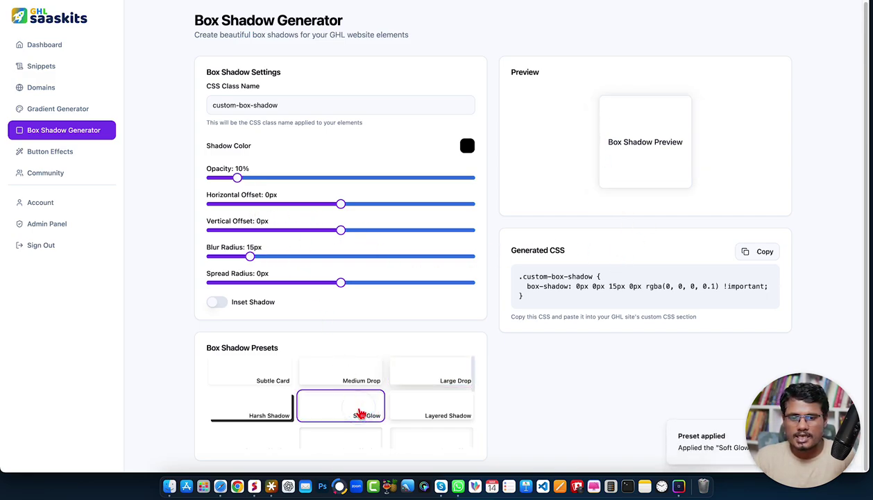
click(430, 410)
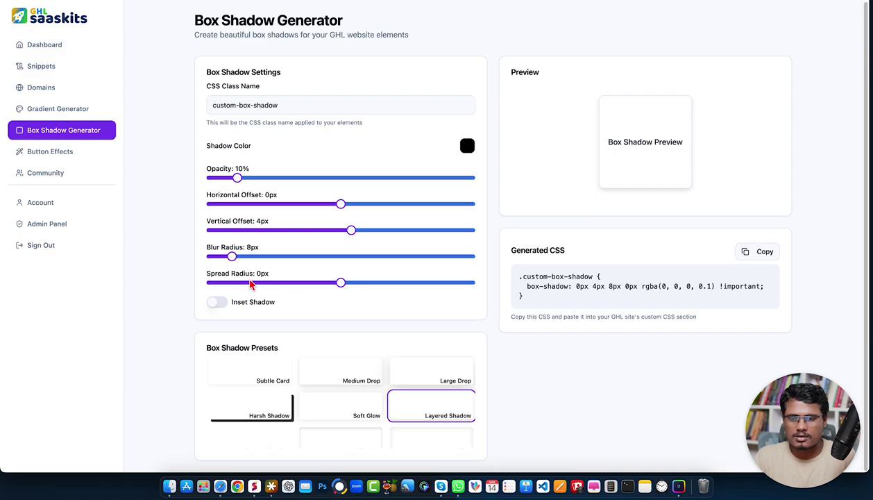
drag(206, 276, 269, 282)
click(381, 305)
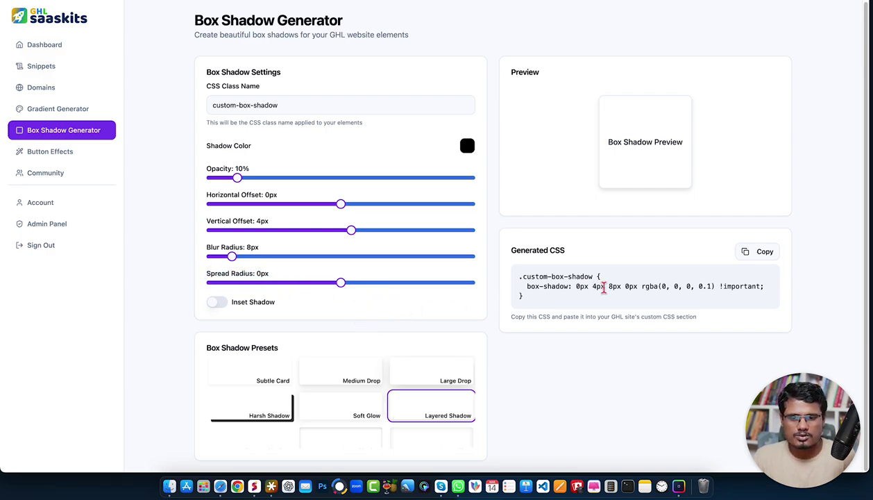
mouse_move(295, 105)
mouse_down()
mouse_move(211, 104)
mouse_move(289, 105)
mouse_up()
click(236, 104)
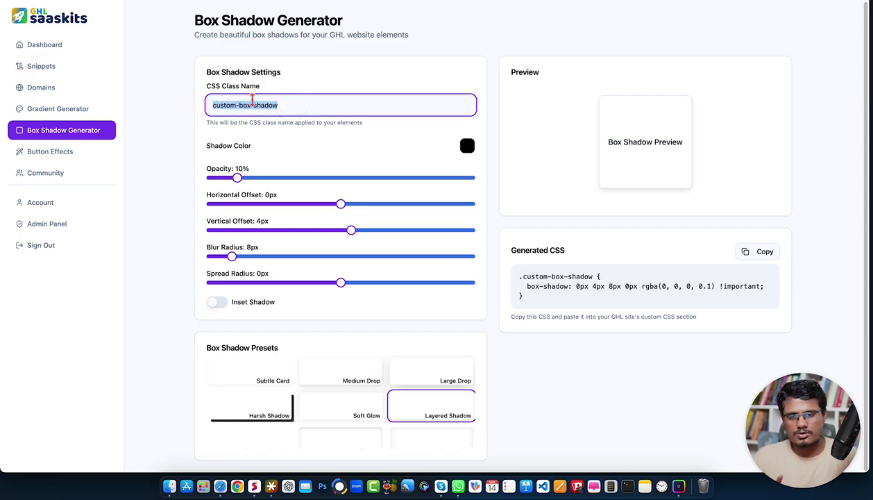
Point out the custom-box-shadow class name, then apply the Large Drop preset (0px 10px 30px, 0.15)
click(289, 105)
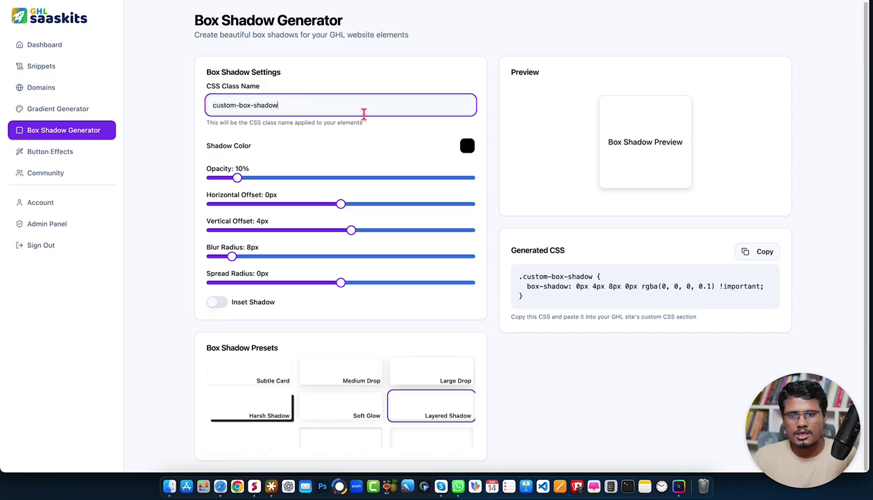
drag(209, 104, 291, 105)
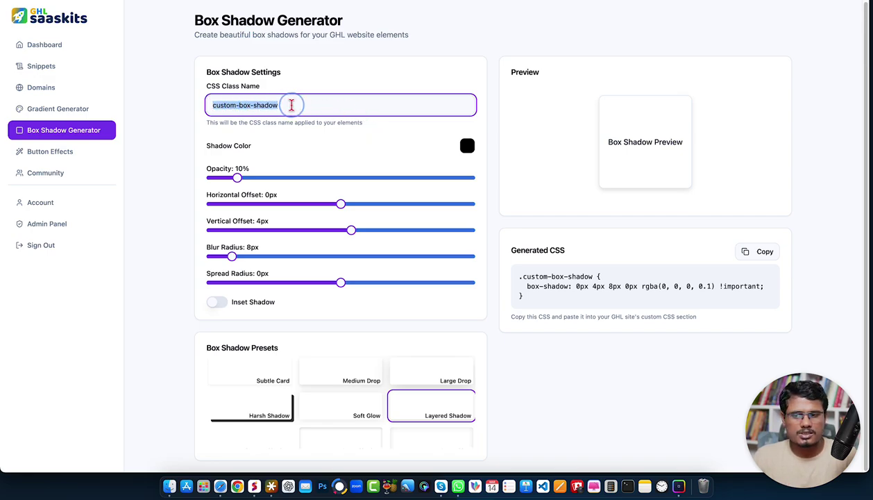
drag(211, 105, 300, 105)
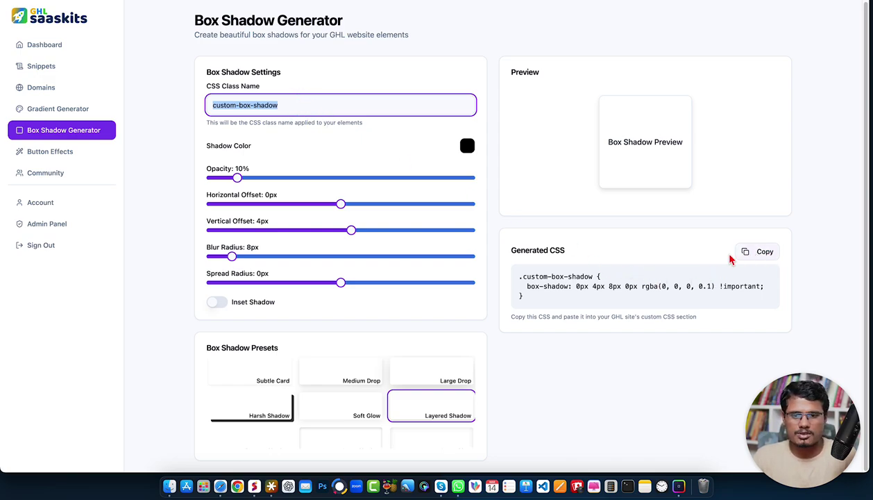
drag(523, 276, 595, 276)
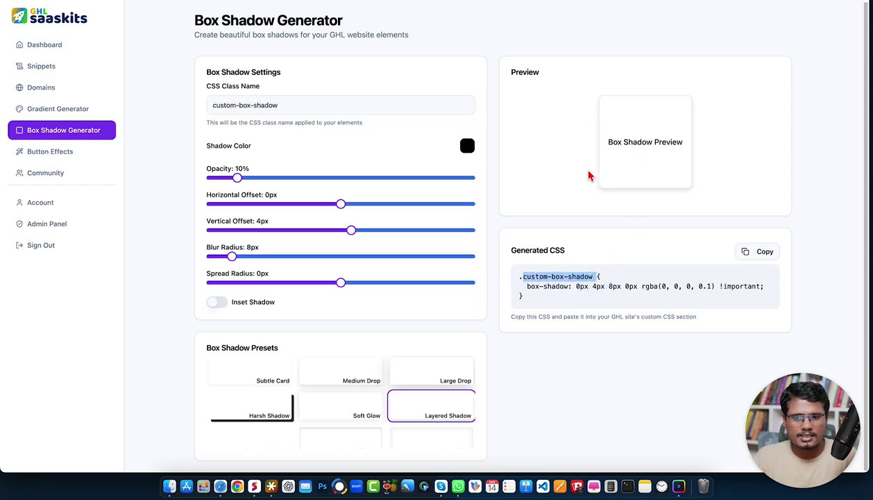
click(432, 379)
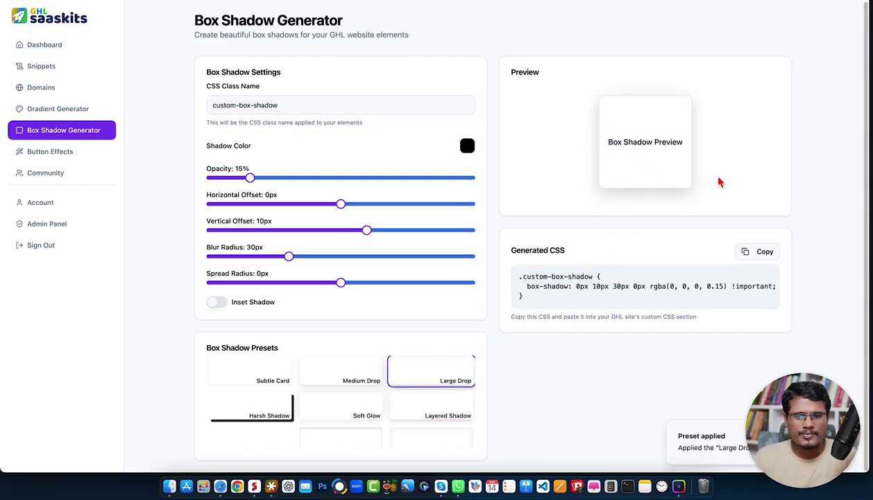
Apply the Orange Glow preset, 0px 0px 15px rgba(249, 115, 22, 0.5), then go to Button Effects
scroll(368, 406, down, 3)
scroll(367, 406, down, 2)
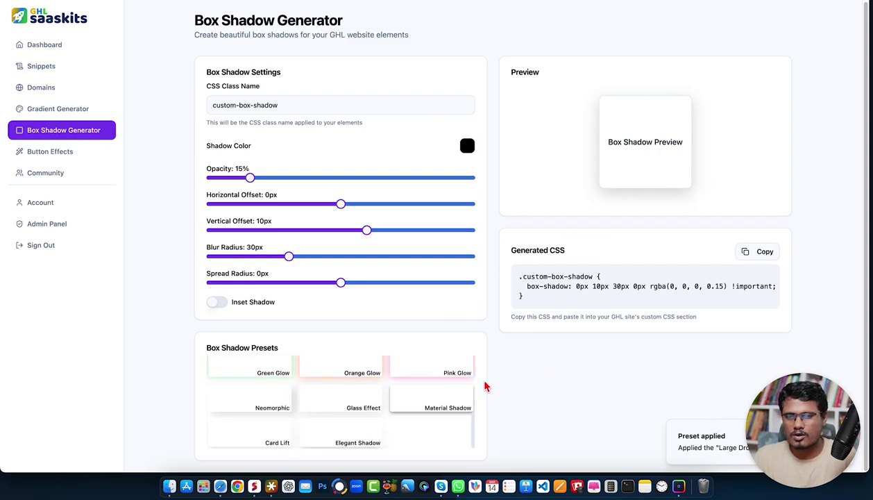
click(343, 365)
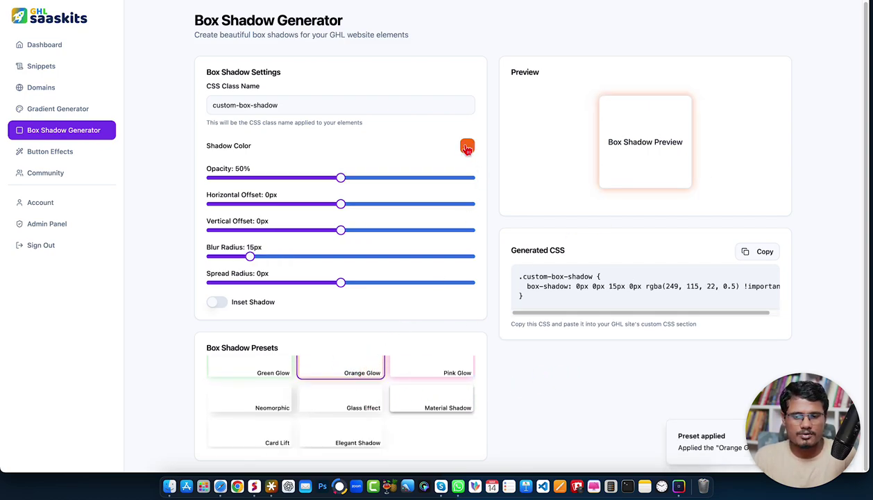
click(60, 151)
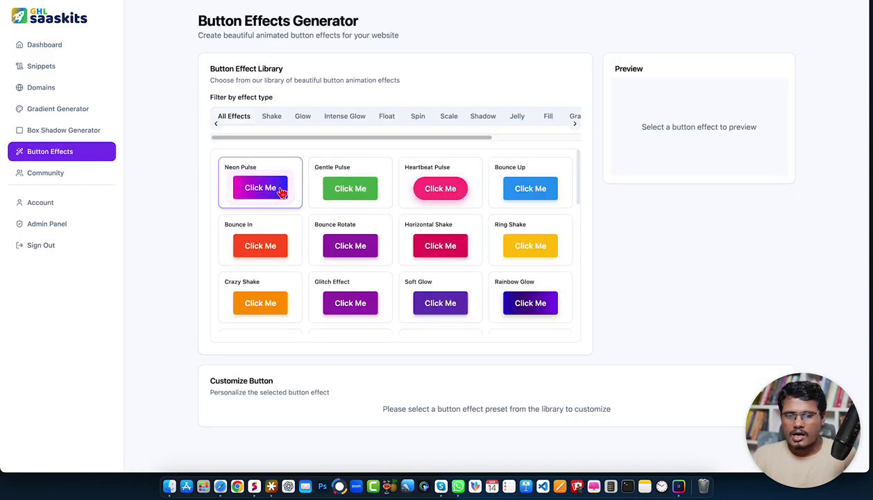
Pick the Gradient Shift effect from the Button Effect Library
scroll(368, 223, down, 5)
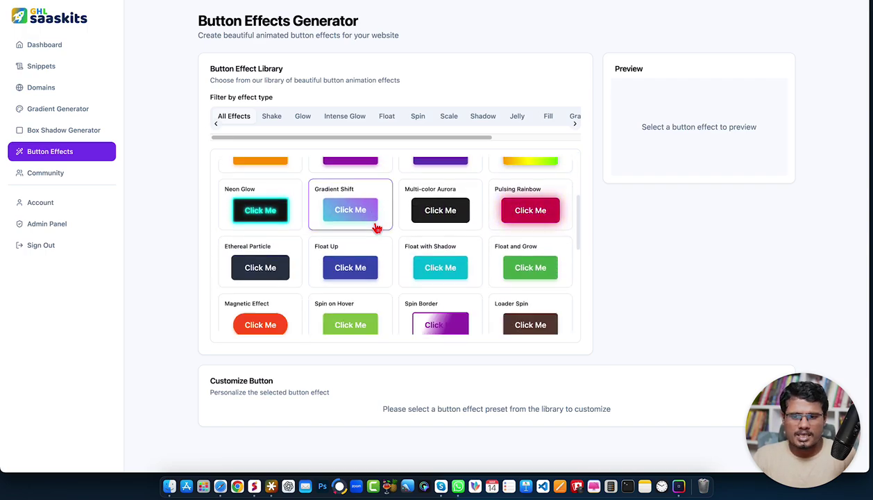
click(382, 196)
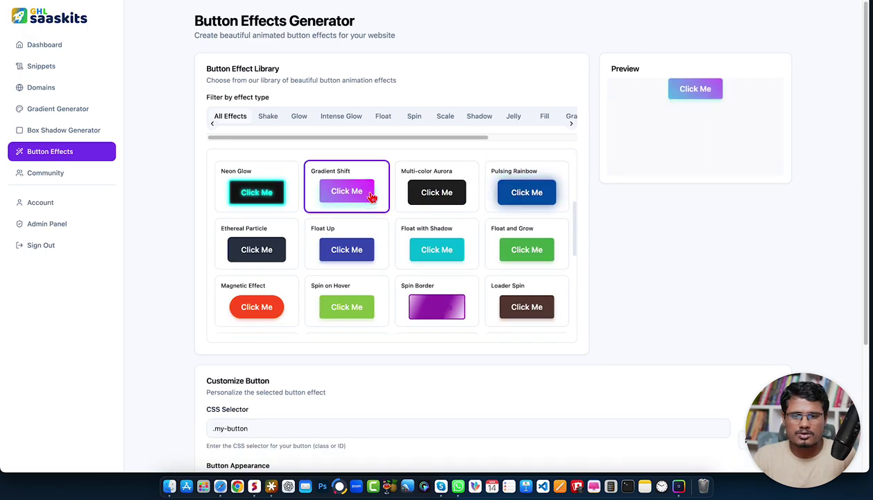
scroll(370, 331, down, 3)
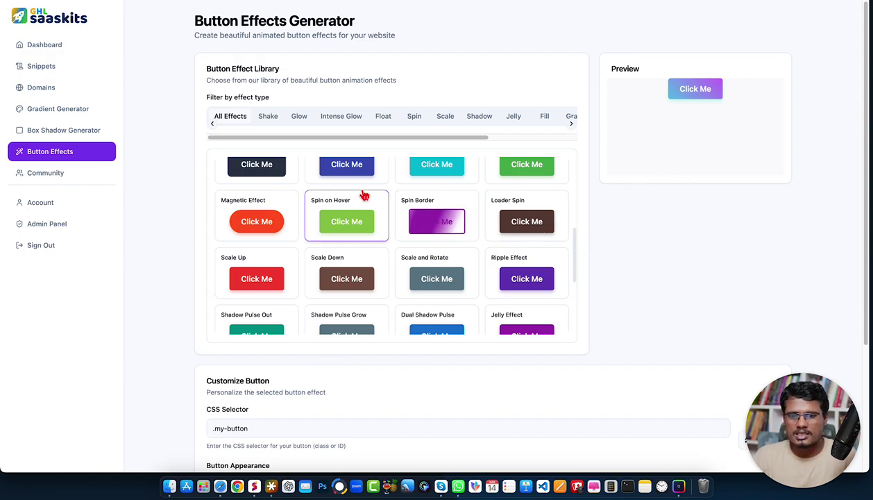
scroll(416, 236, up, 3)
scroll(359, 386, down, 3)
scroll(340, 386, up, 3)
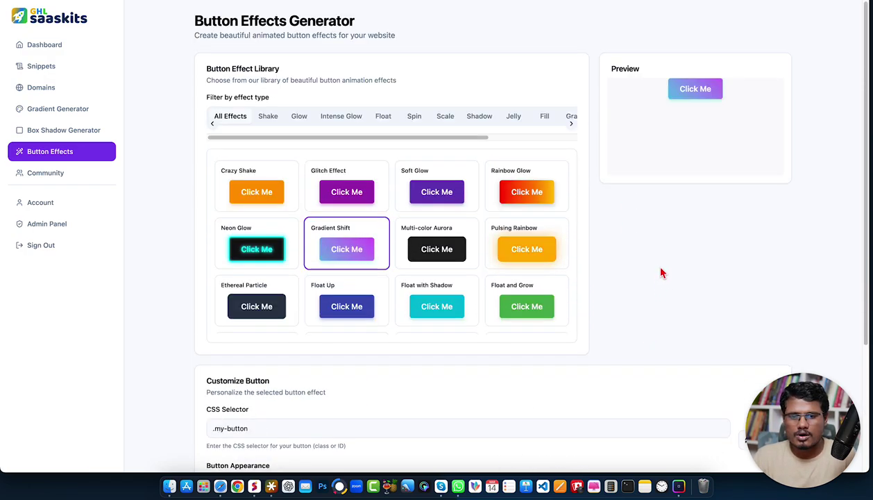
scroll(486, 278, down, 5)
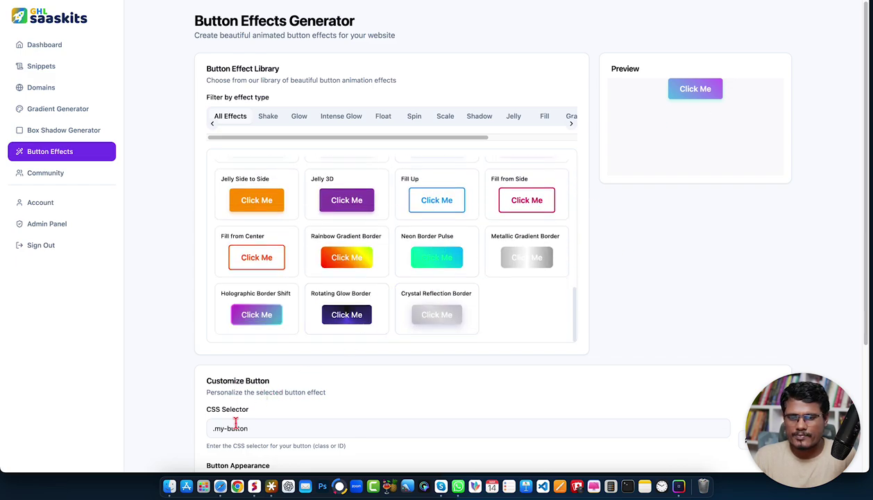
Select the .my-button selector and review the #00dbde background, white text, Normal speed settings
click(277, 428)
triple_click(207, 428)
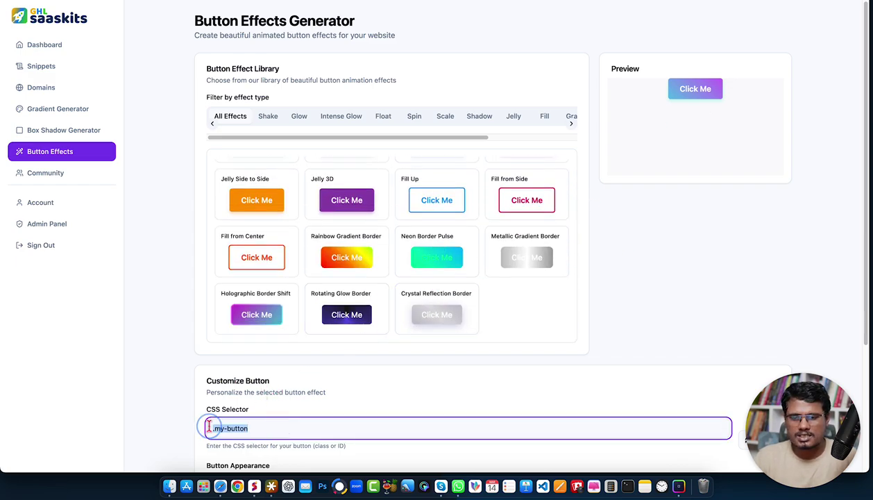
click(399, 394)
scroll(531, 362, down, 3)
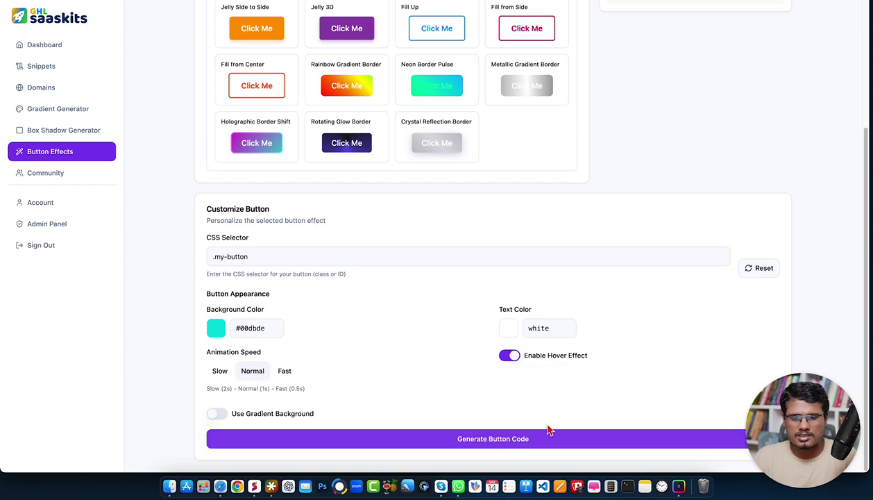
scroll(743, 226, up, 1)
scroll(741, 228, down, 1)
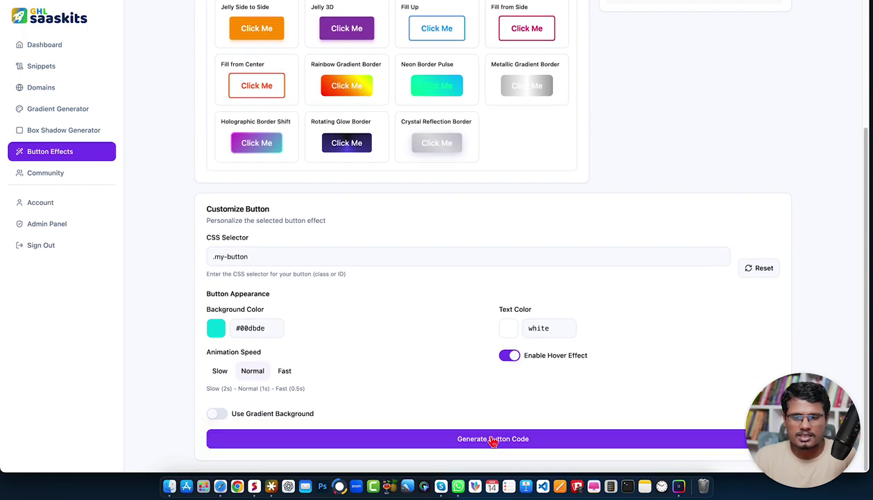
Generate the Gradient Shift button code and scroll through the resulting .my-button CSS
click(531, 439)
scroll(675, 216, down, 3)
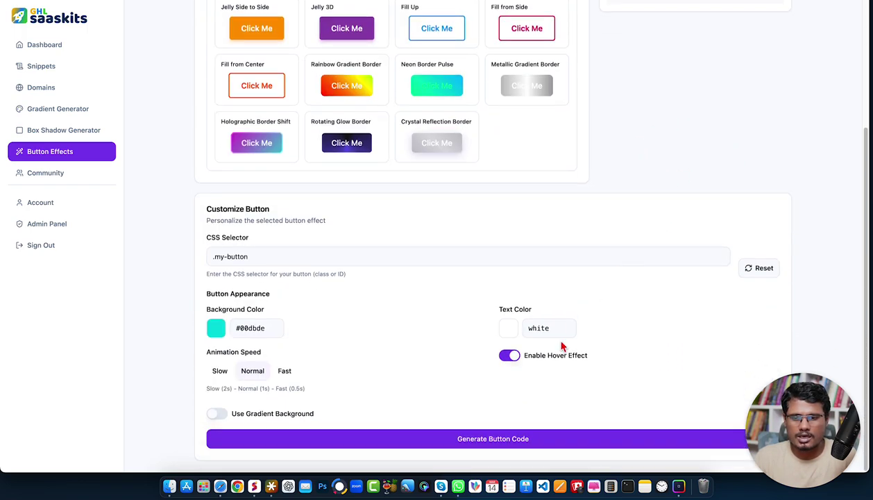
click(507, 439)
scroll(660, 208, up, 3)
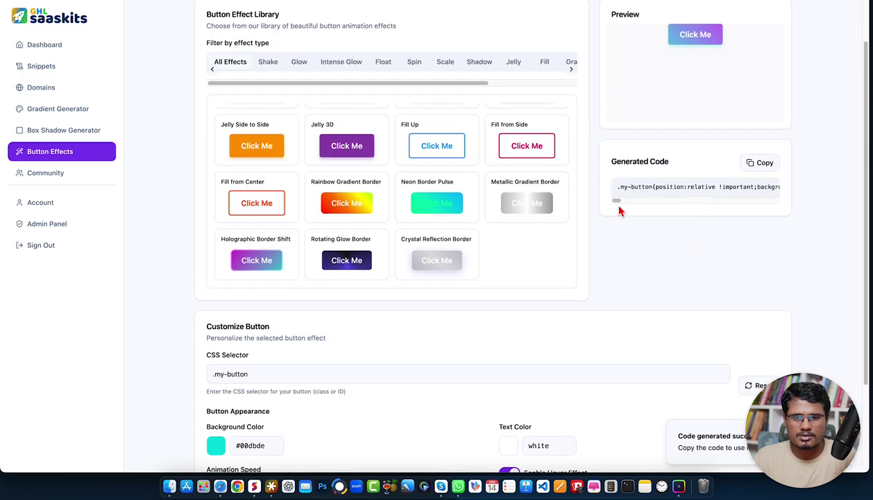
drag(616, 206, 590, 208)
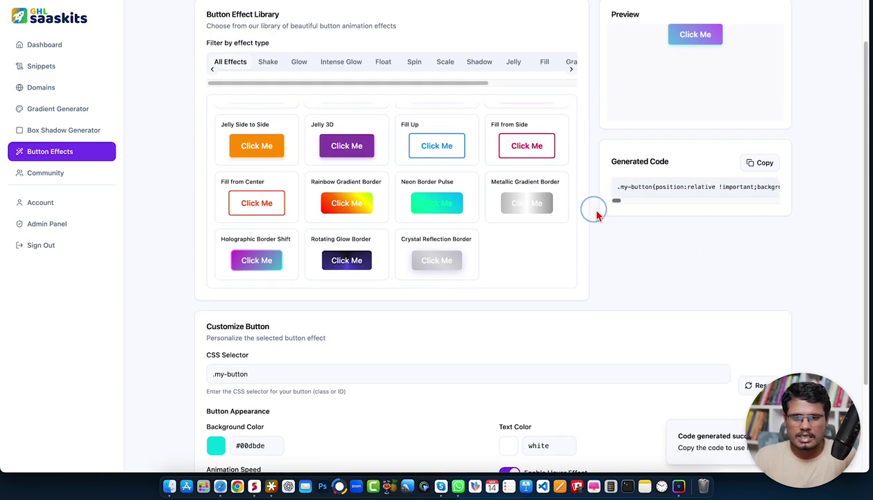
scroll(659, 277, down, 3)
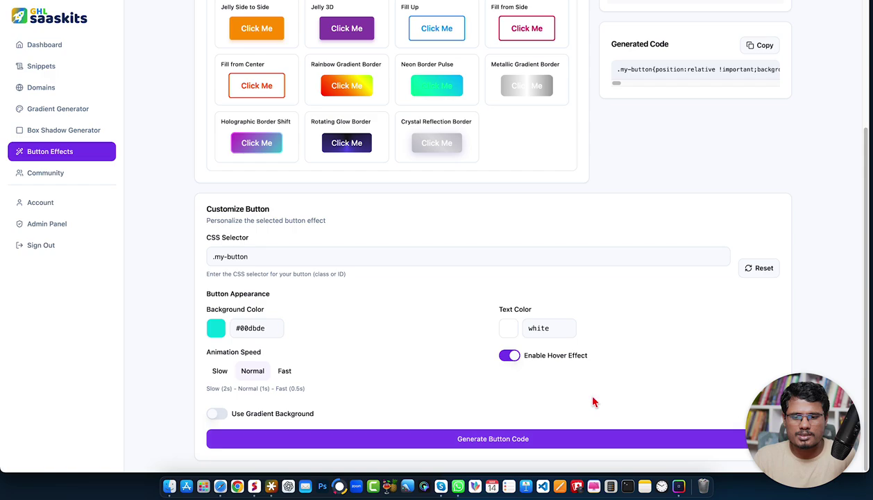
scroll(692, 195, up, 5)
mouse_move(617, 255)
mouse_down()
mouse_move(660, 255)
mouse_move(617, 254)
mouse_up()
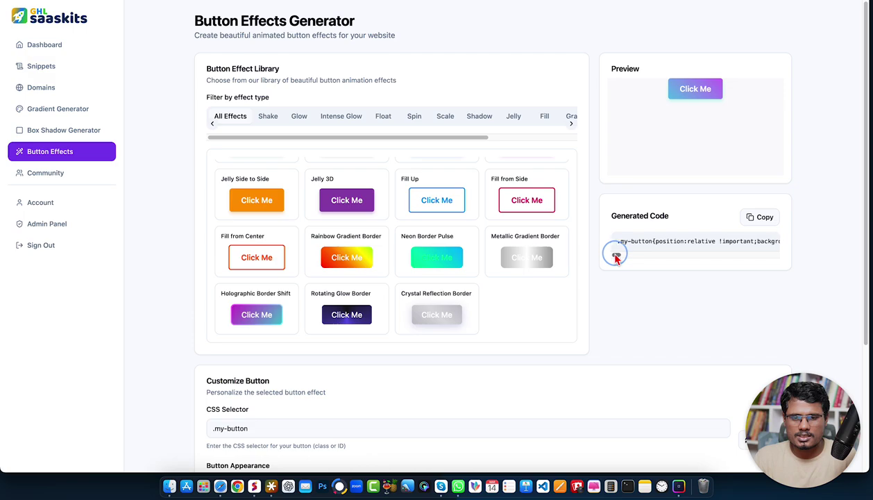